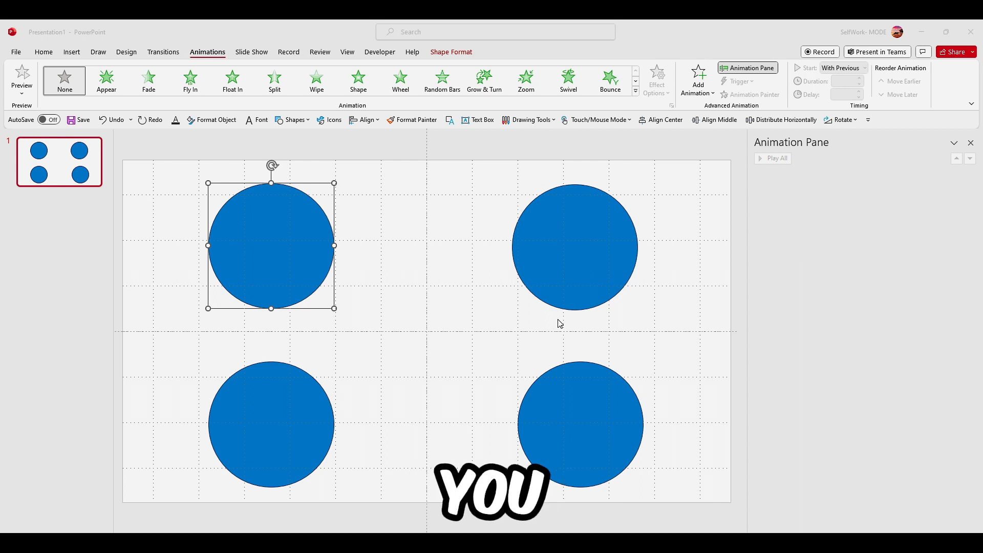
pyautogui.click(306, 225)
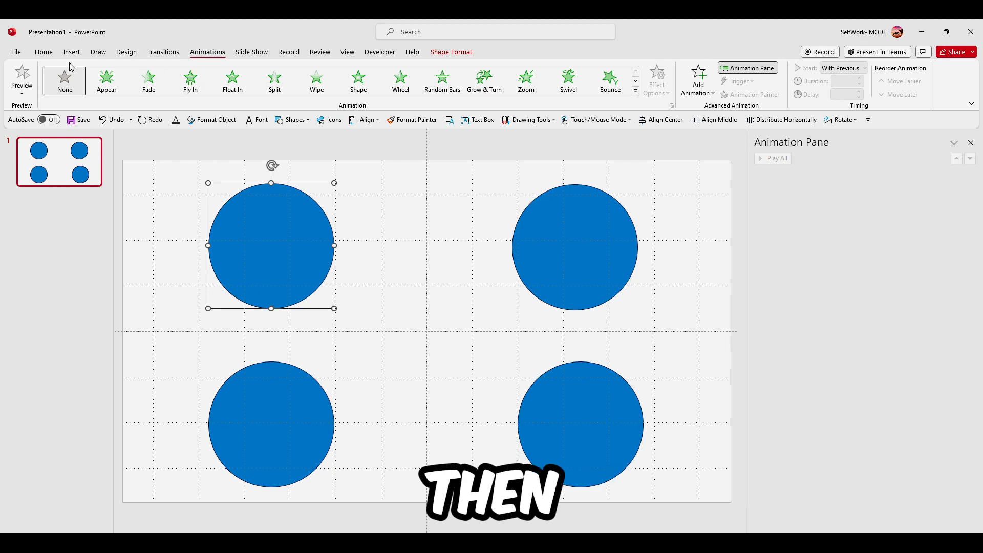
pyautogui.doubleClick(205, 53)
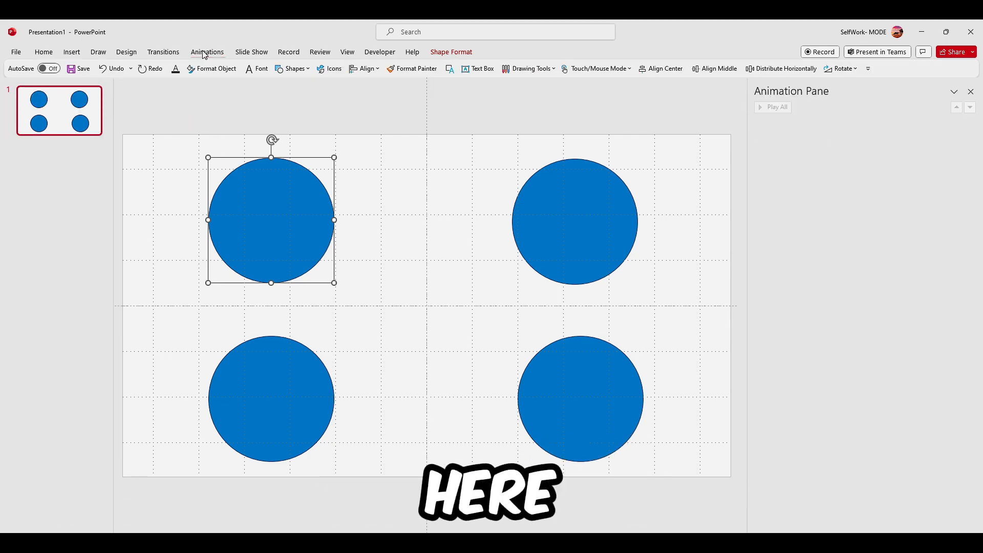
pyautogui.doubleClick(204, 53)
pyautogui.click(45, 53)
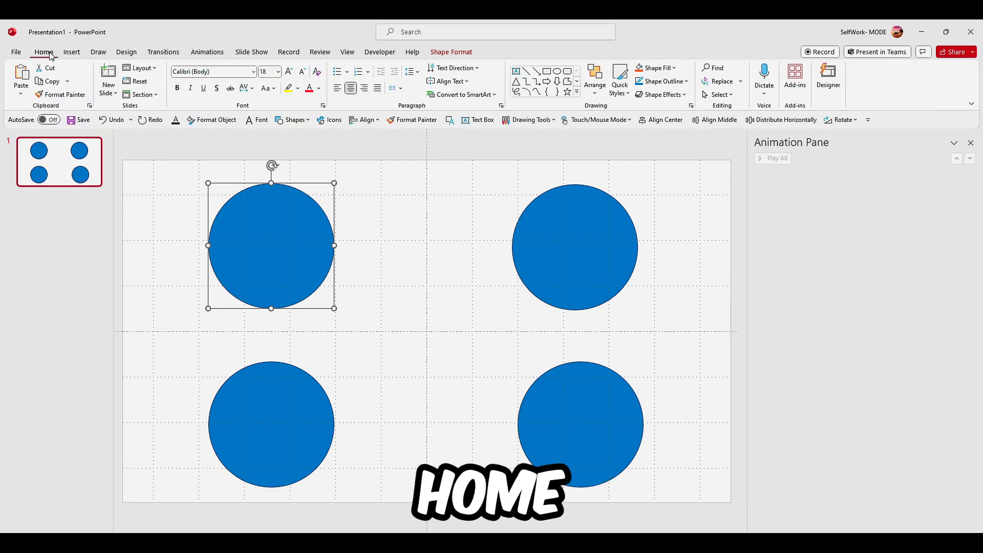
pyautogui.click(204, 54)
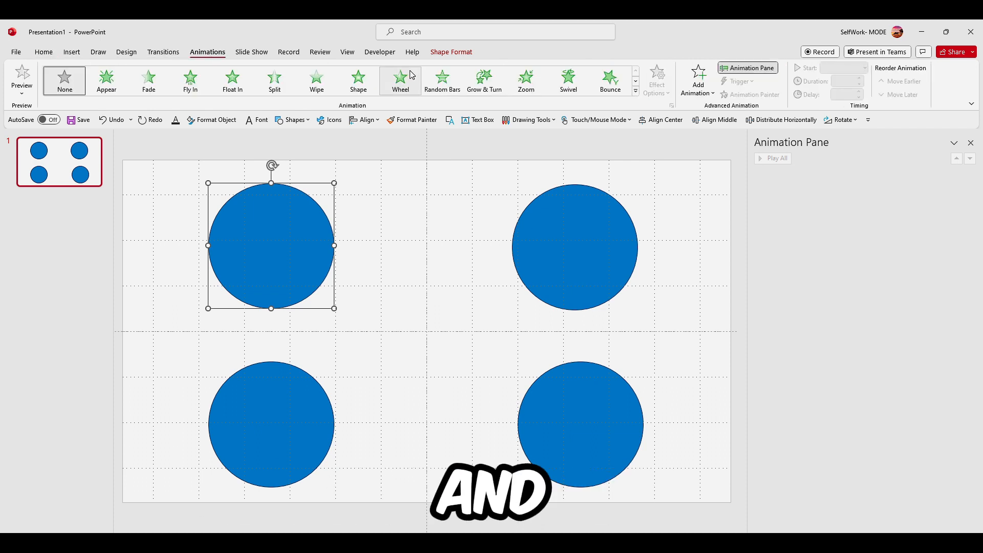
# Apply a Zoom entrance animation to the top-left circle, after briefly trying Wheel
pyautogui.click(525, 86)
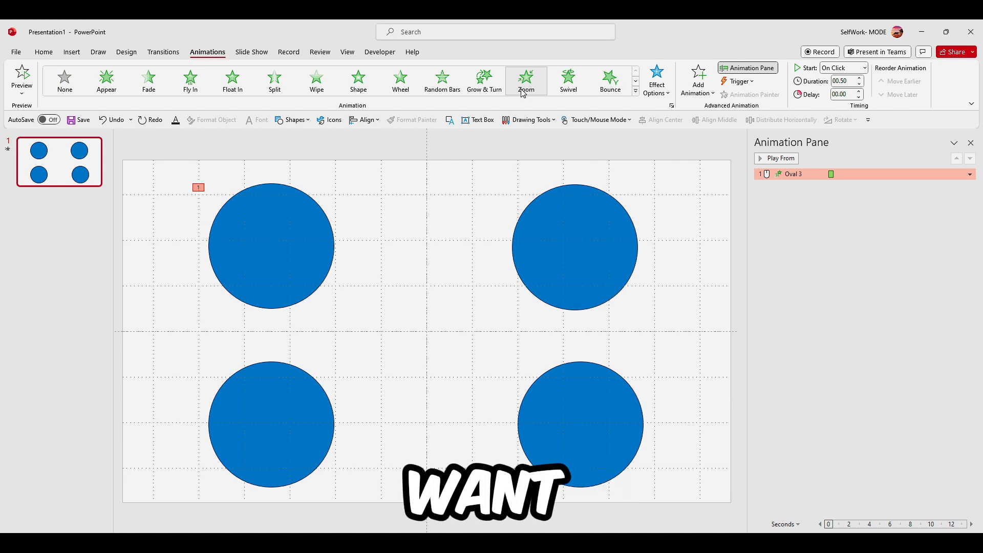
pyautogui.click(400, 92)
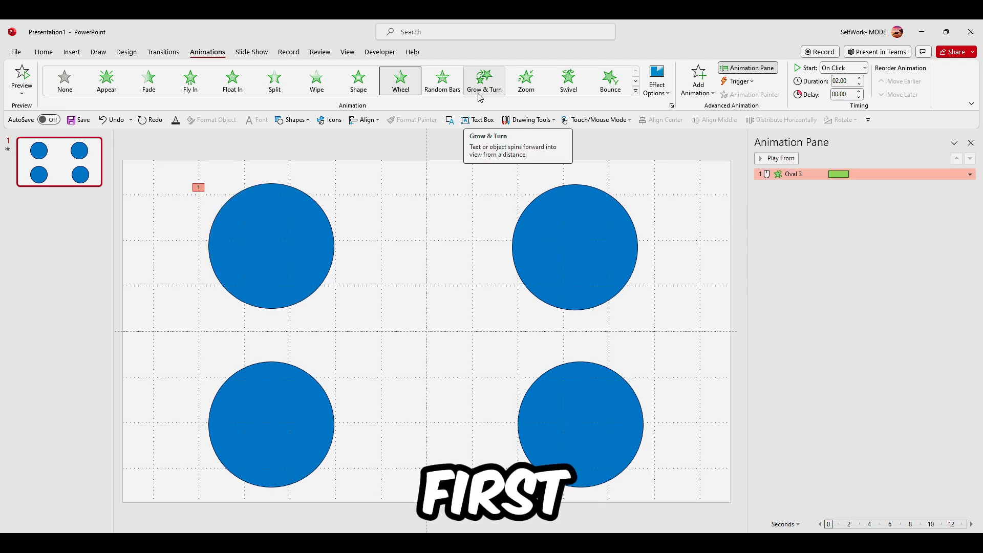
pyautogui.click(512, 93)
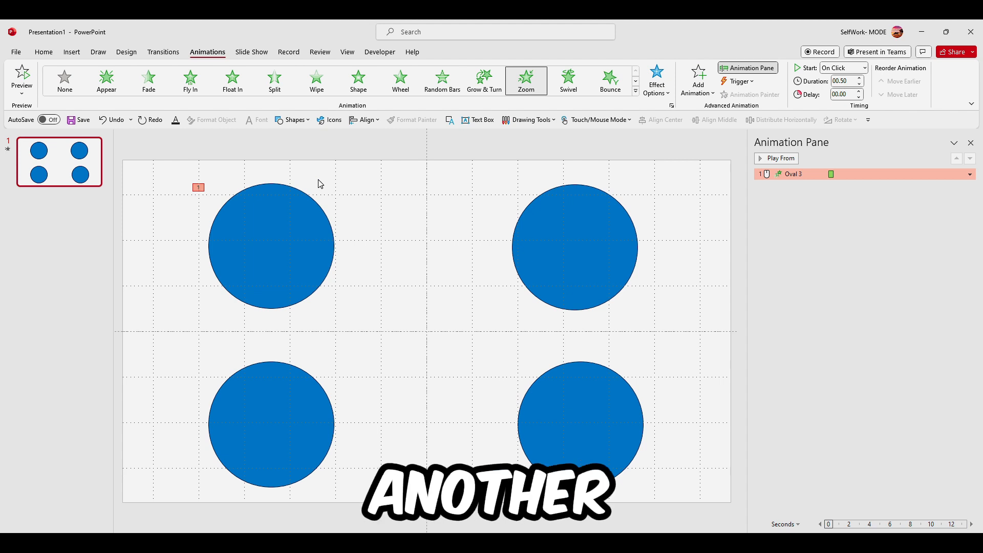
# Add a Pulse emphasis animation to the top-left circle
pyautogui.click(270, 207)
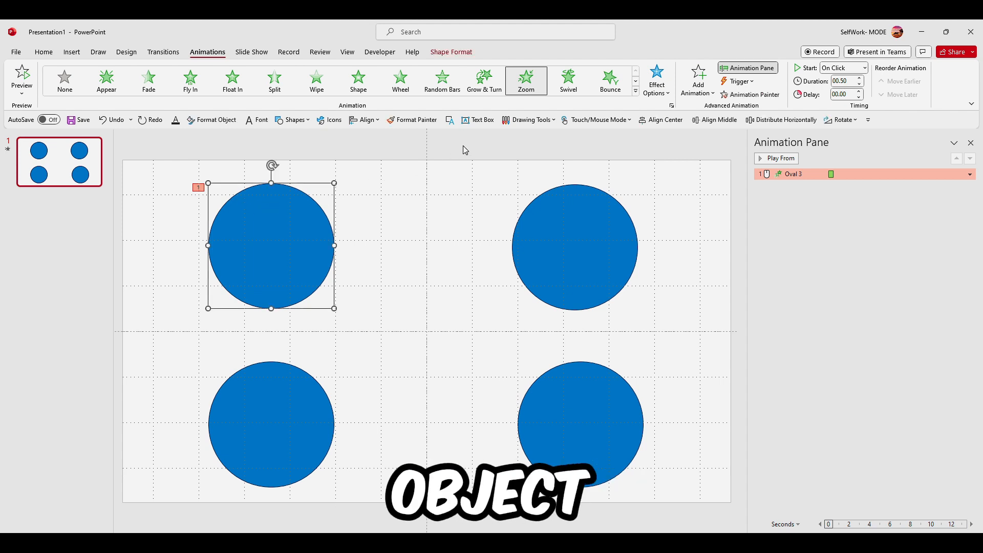
pyautogui.click(700, 87)
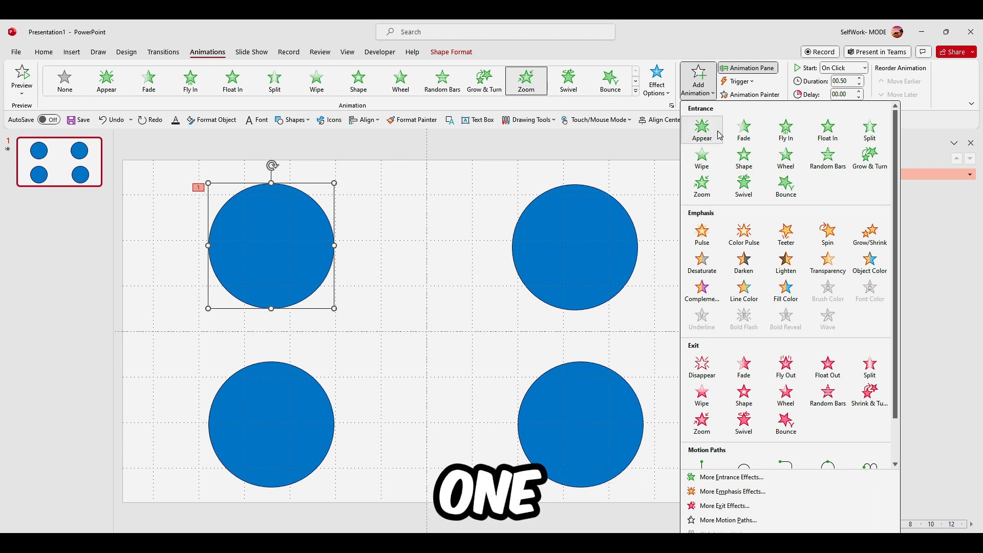
pyautogui.click(712, 232)
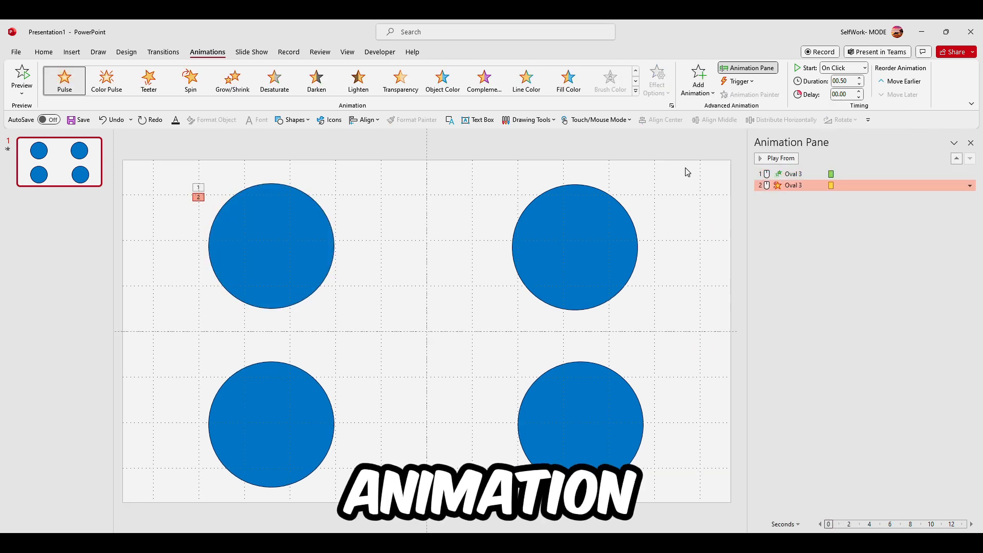
# Set the Pulse animation to start After Previous with a duration of 00.25 seconds
pyautogui.click(865, 67)
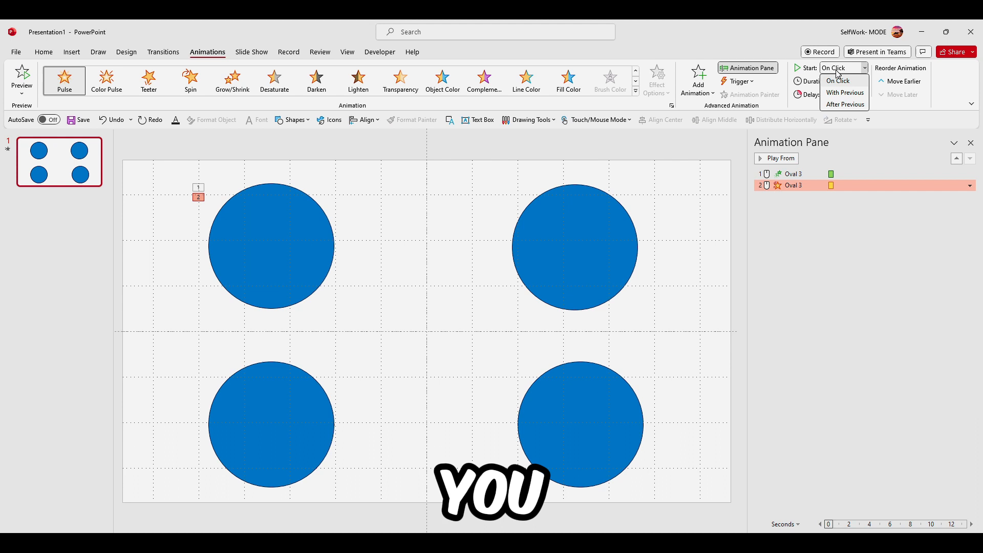
pyautogui.click(846, 104)
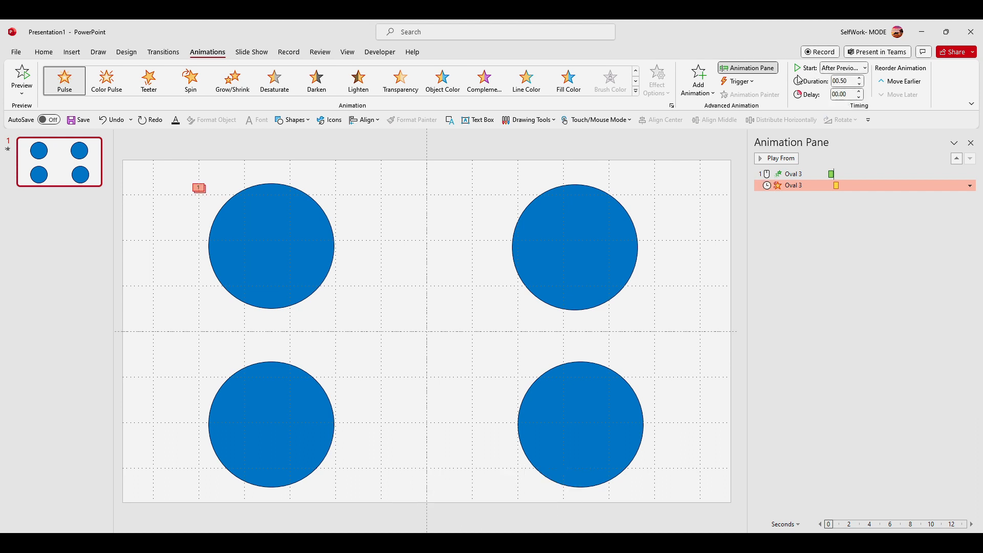
pyautogui.click(860, 85)
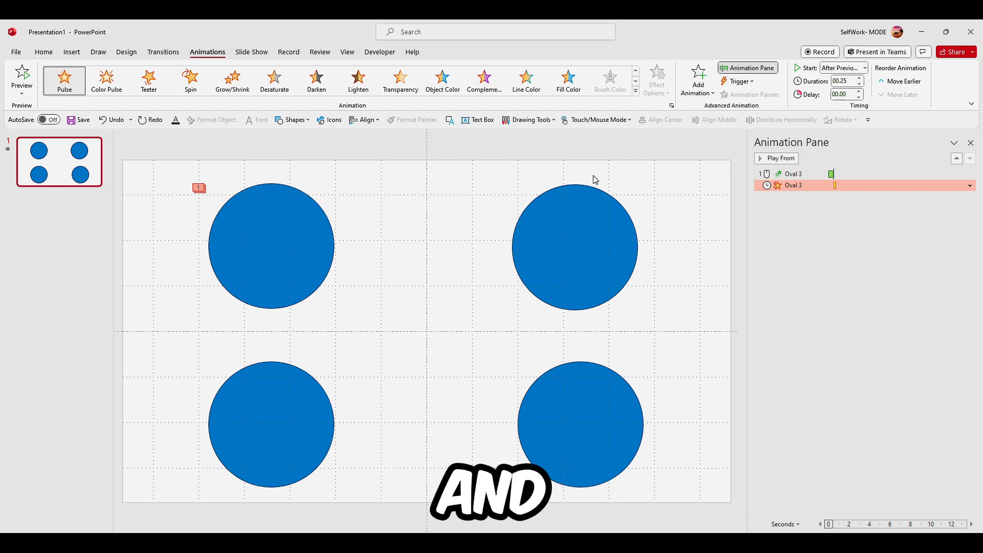
# Preview the slide's animation sequence from the Animation Pane
pyautogui.click(17, 89)
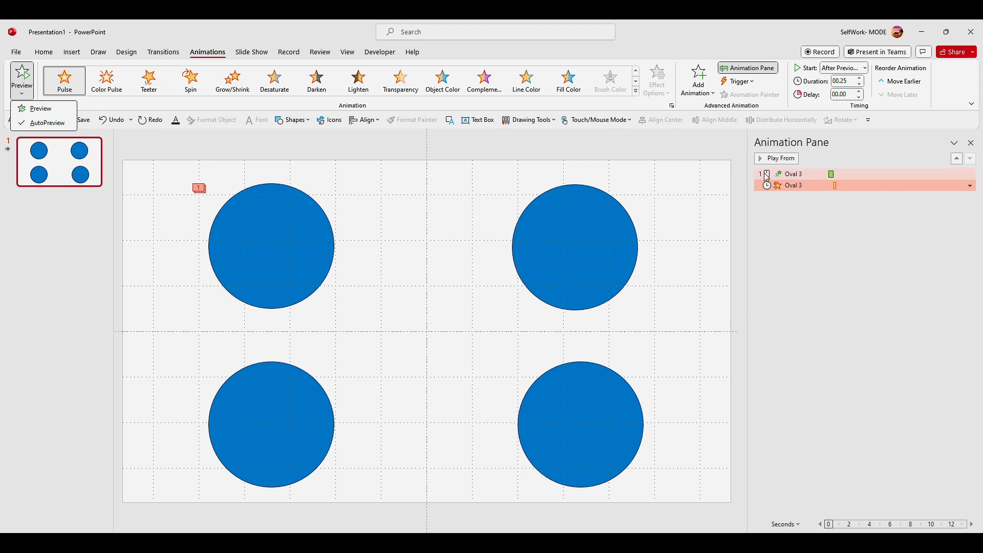
pyautogui.click(792, 199)
pyautogui.click(789, 220)
pyautogui.click(773, 159)
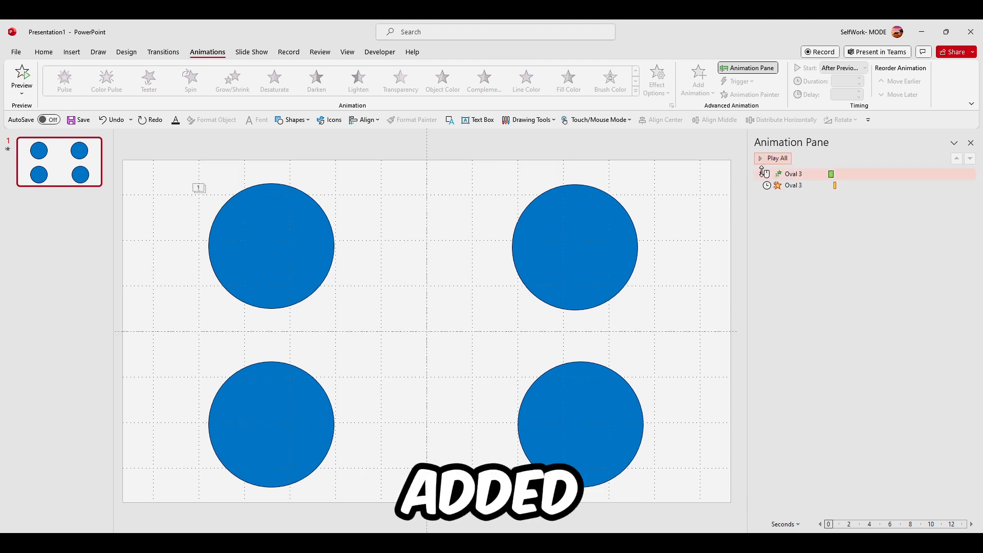
pyautogui.click(199, 188)
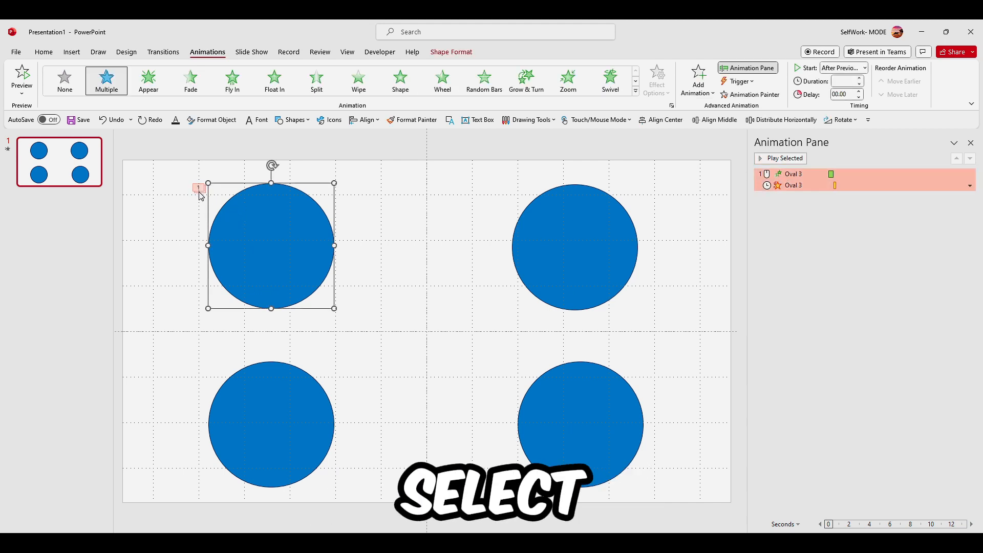
pyautogui.click(198, 194)
pyautogui.click(766, 212)
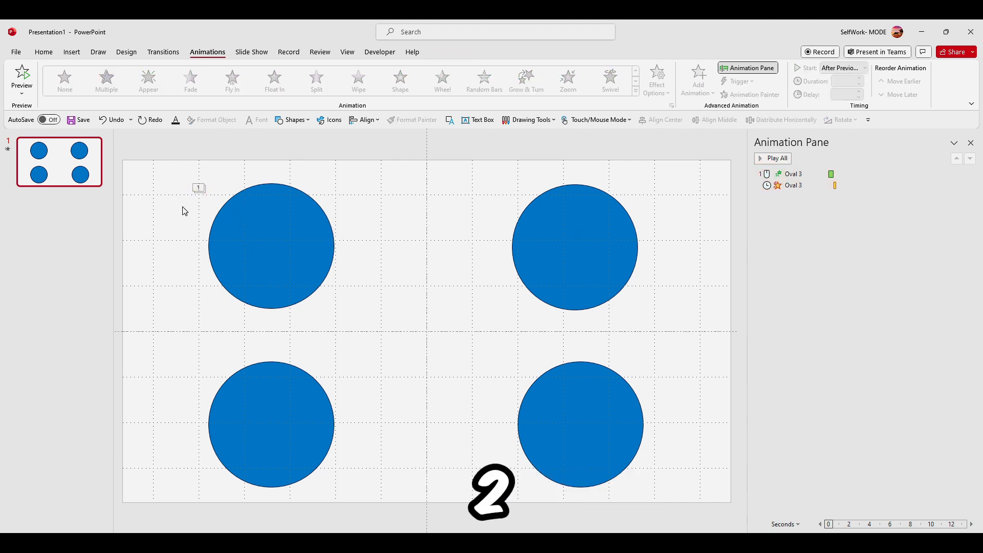
pyautogui.click(199, 188)
pyautogui.click(778, 186)
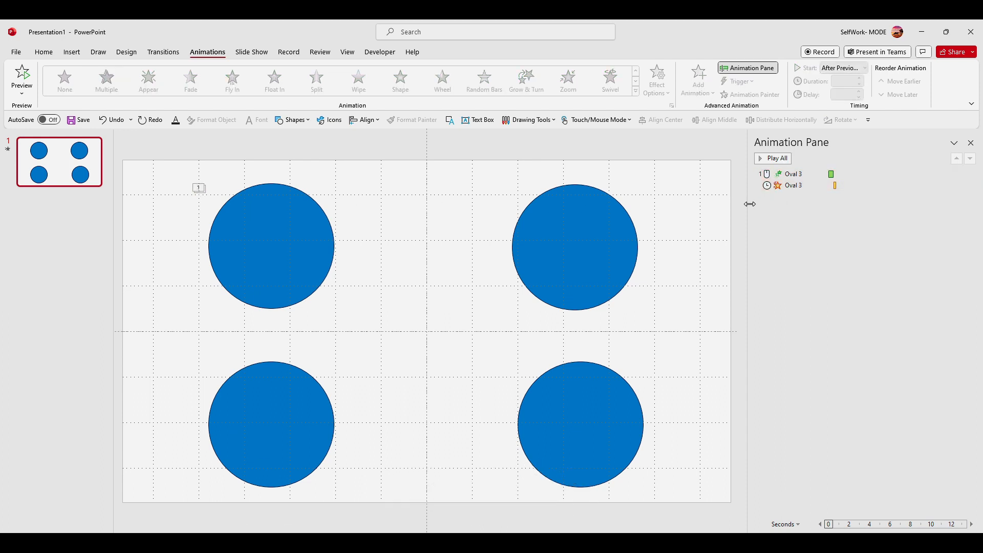
pyautogui.moveTo(750, 204); pyautogui.dragTo(779, 204)
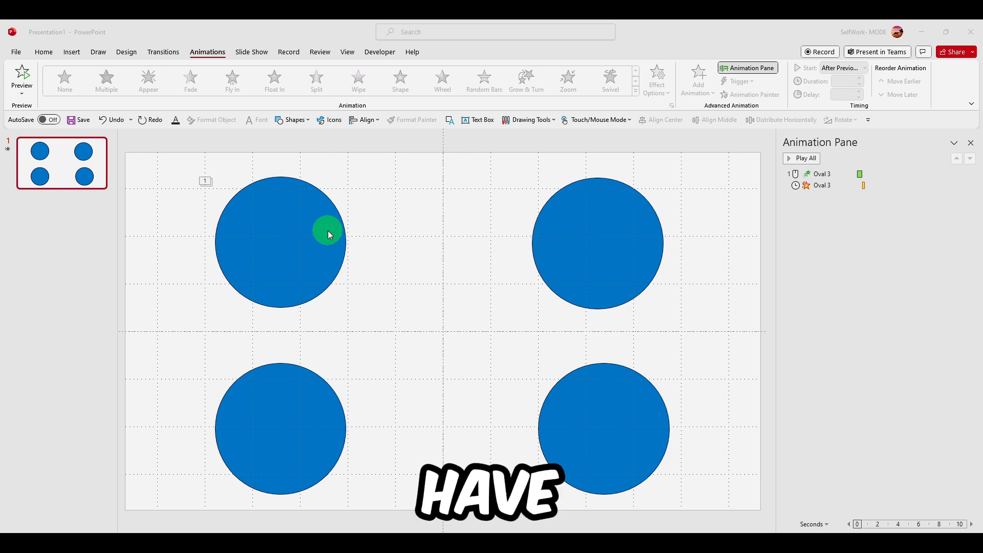
# Add a Fade exit animation to the top-left circle
pyautogui.click(298, 228)
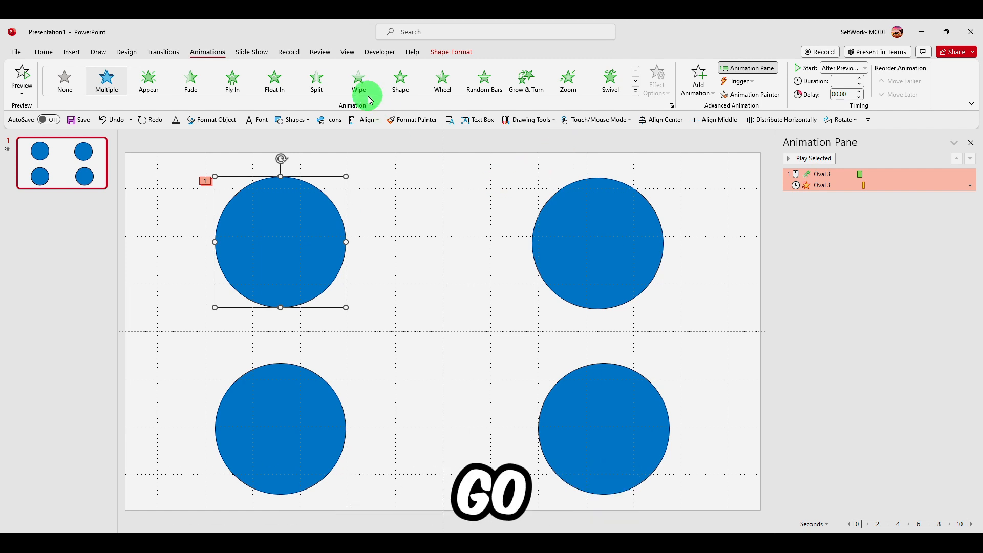
pyautogui.click(699, 82)
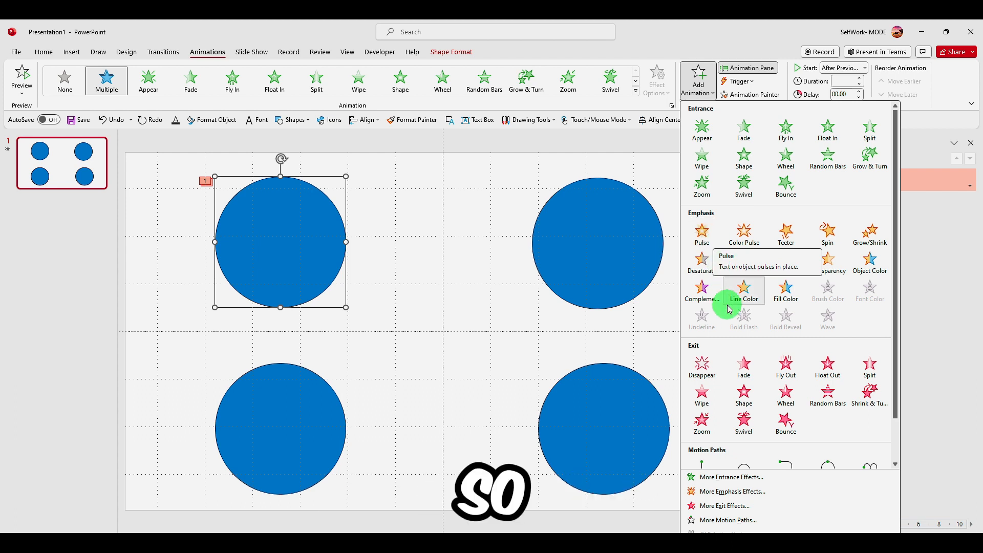
pyautogui.scroll(-1, 726, 306)
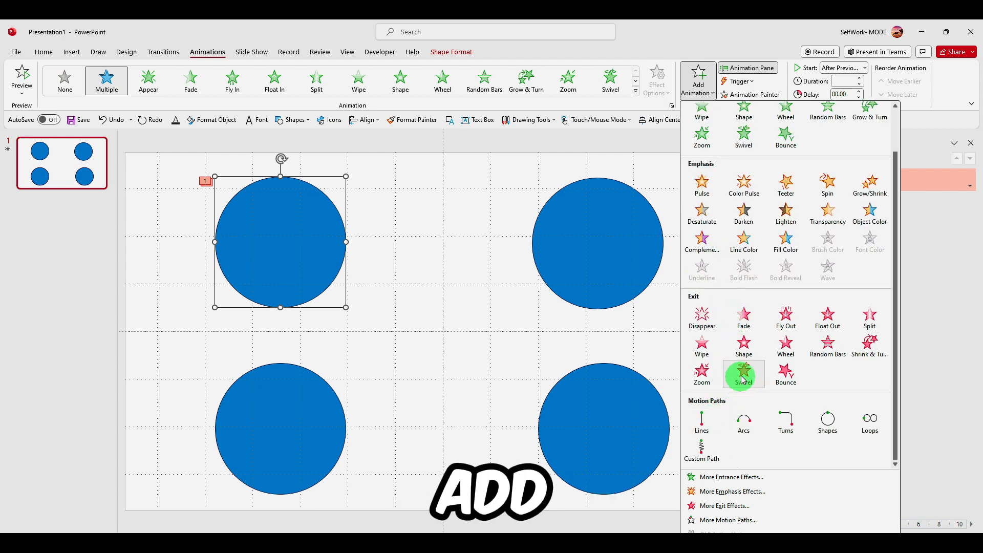
pyautogui.click(744, 318)
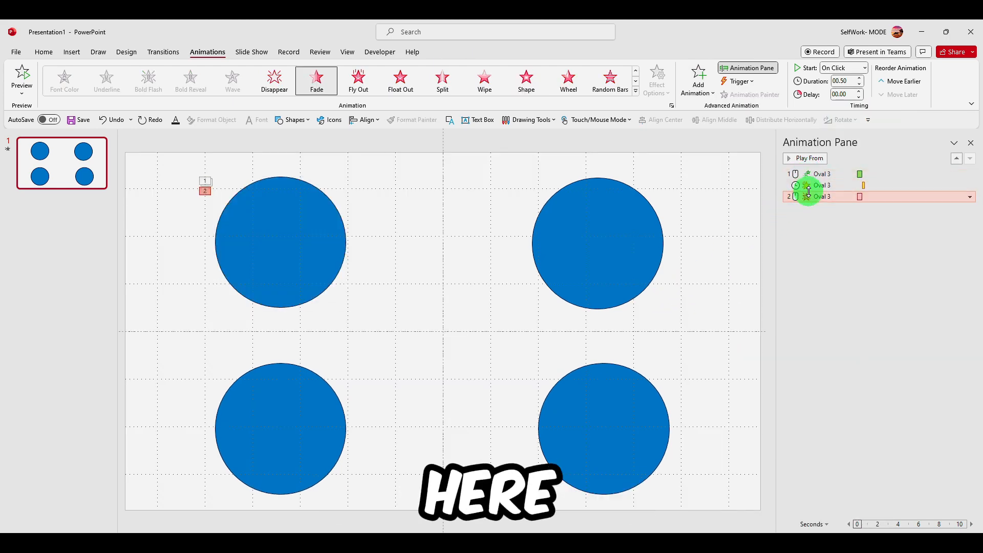
pyautogui.click(249, 235)
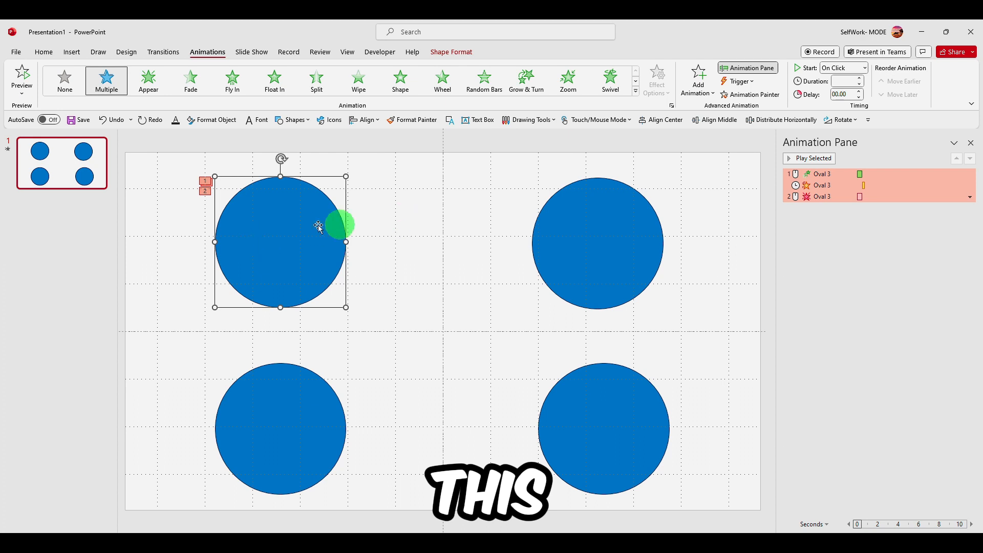
pyautogui.click(599, 227)
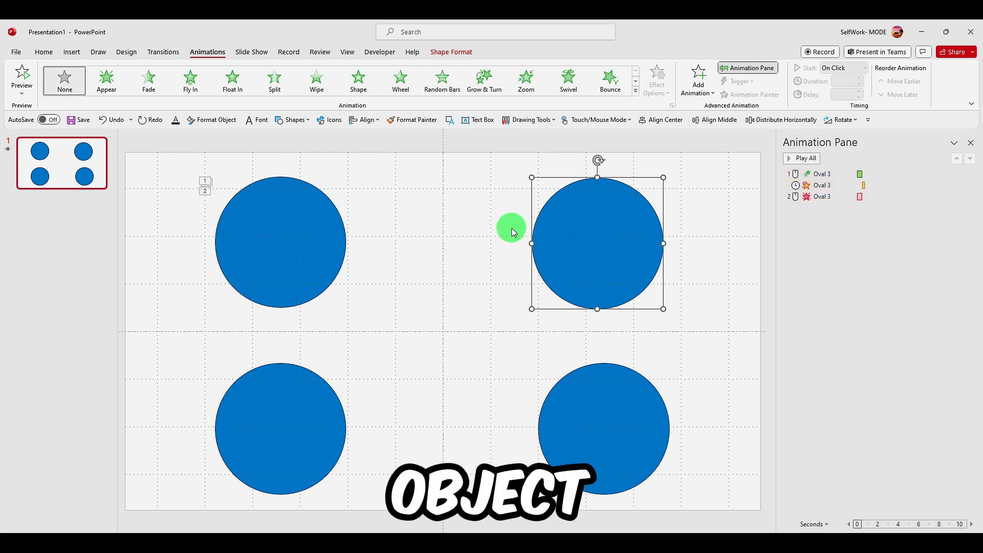
pyautogui.click(307, 223)
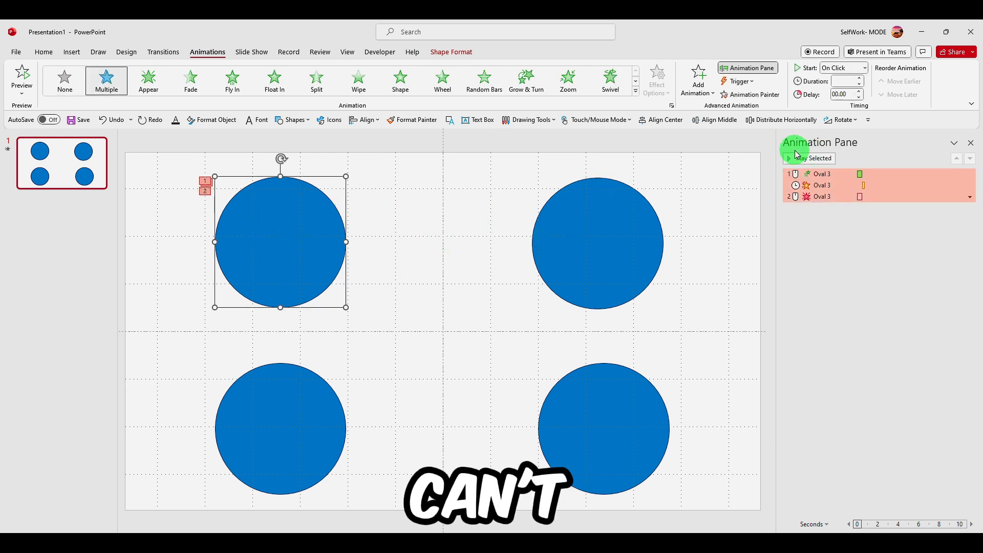
pyautogui.click(970, 144)
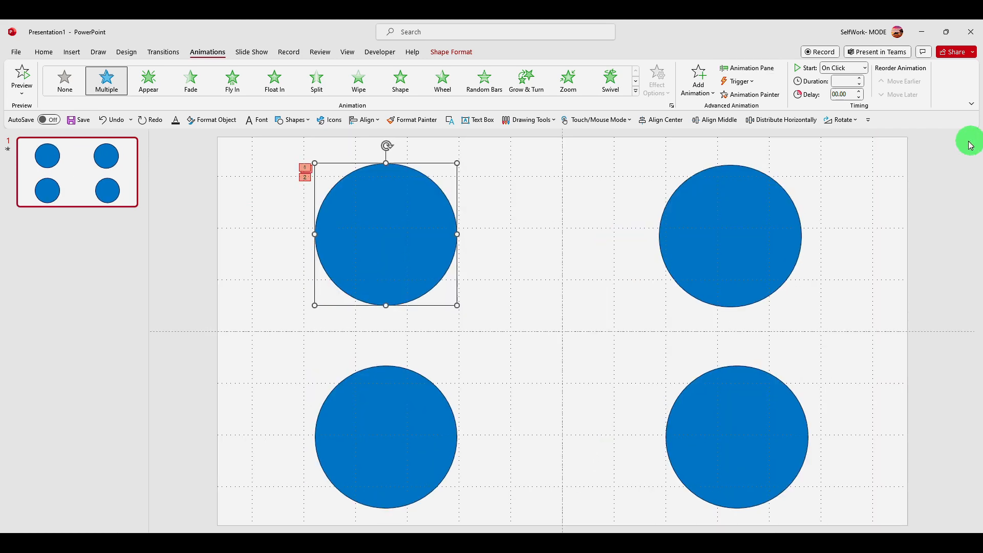
pyautogui.click(745, 71)
pyautogui.click(833, 254)
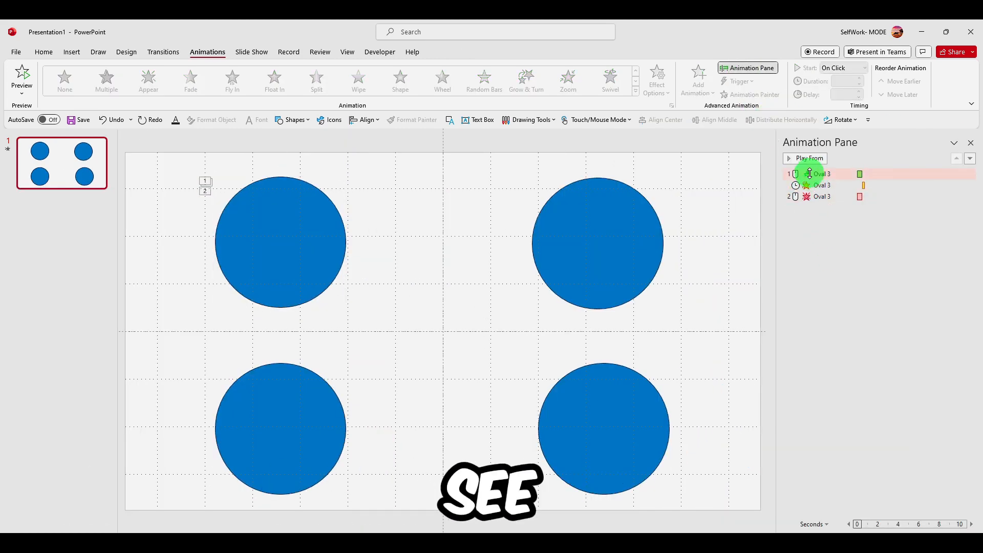
pyautogui.click(246, 246)
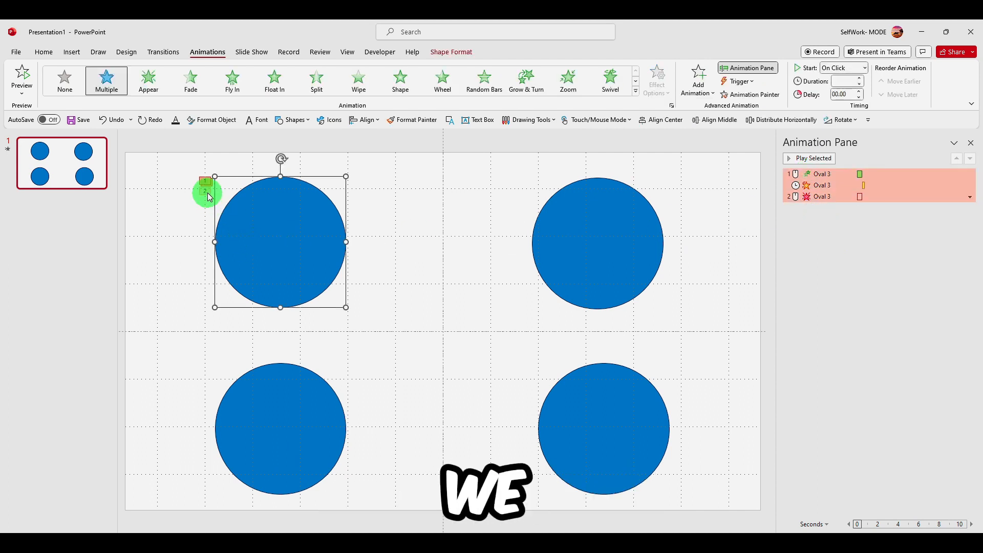
pyautogui.click(847, 234)
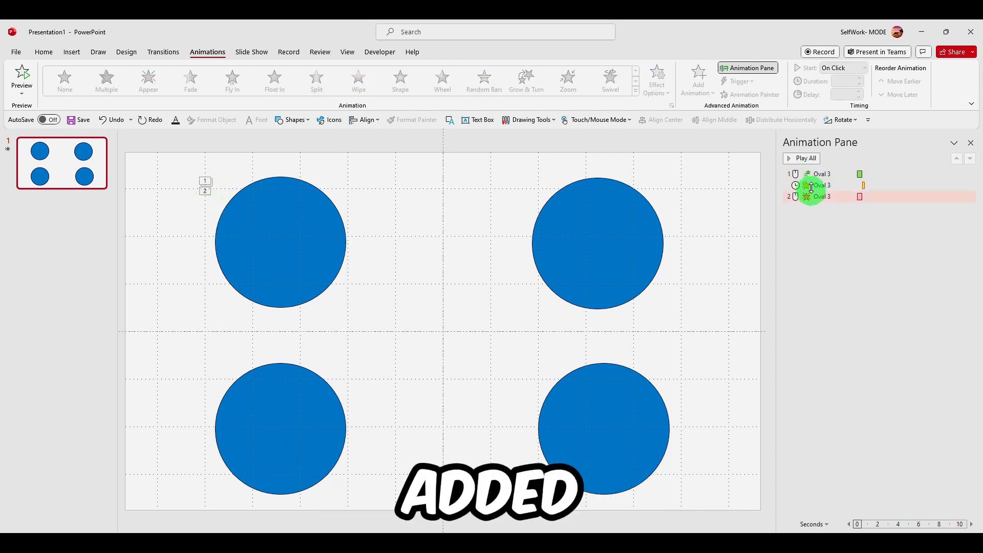
# Play all the animations and run the slide show to check the sequence
pyautogui.click(807, 159)
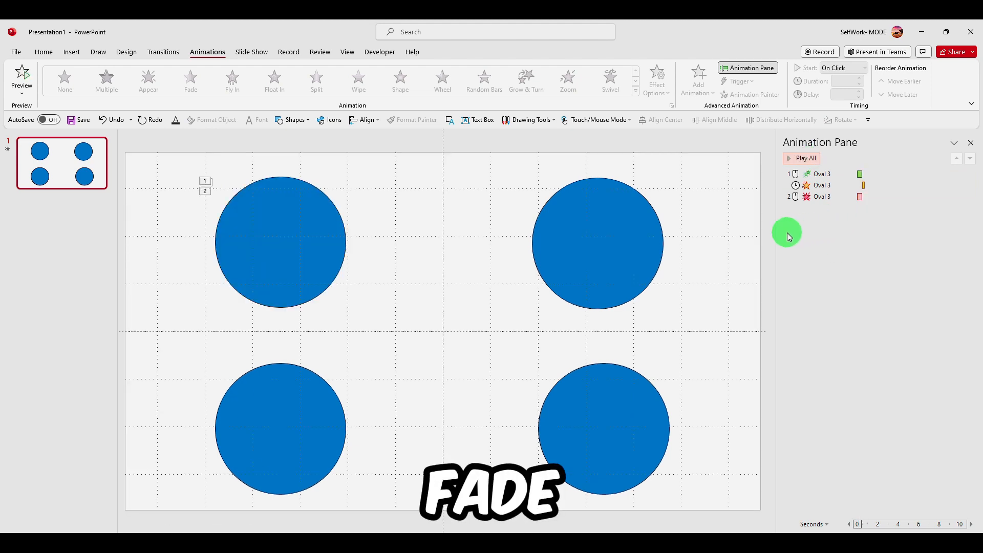
pyautogui.press('F5')
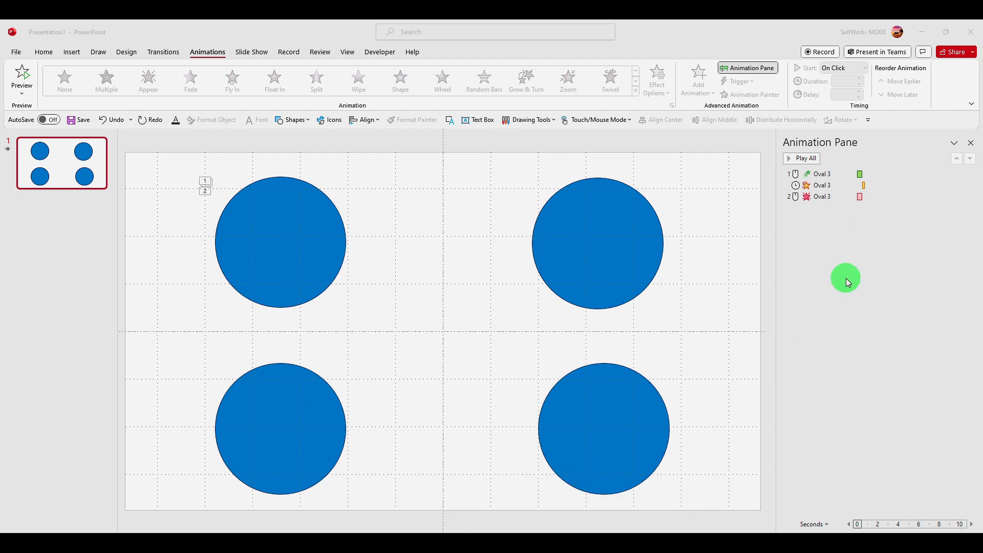
pyautogui.click(412, 269)
pyautogui.click(311, 231)
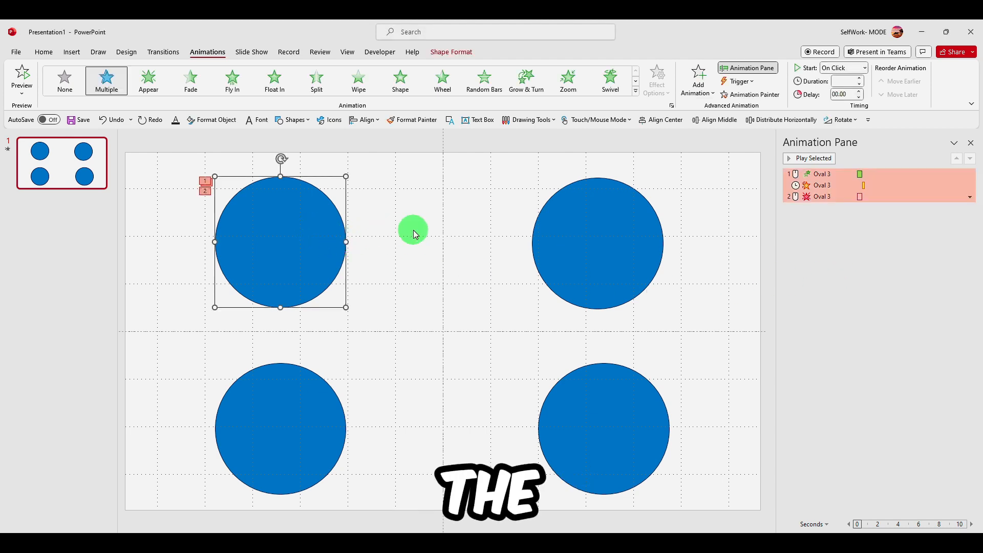
pyautogui.click(832, 223)
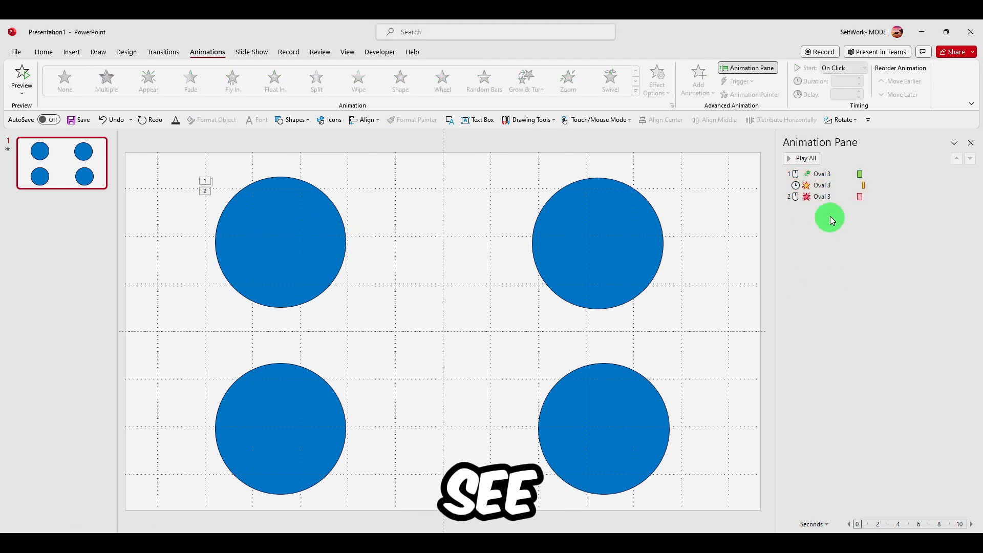
# Remove the Zoom and Pulse animations from the Animation Pane and undo both removals
pyautogui.click(827, 175)
pyautogui.rightClick(882, 175)
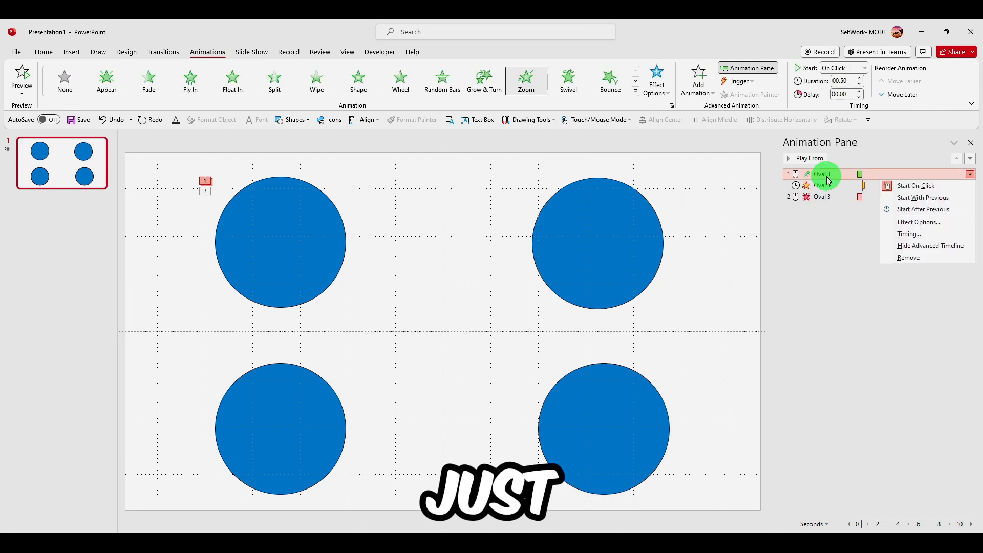
pyautogui.click(920, 261)
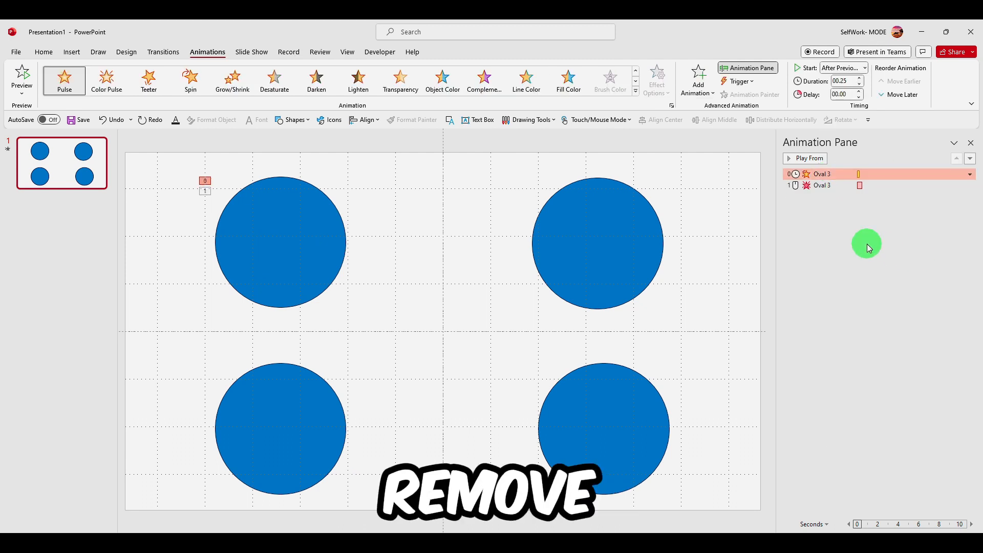
pyautogui.rightClick(894, 175)
pyautogui.click(904, 259)
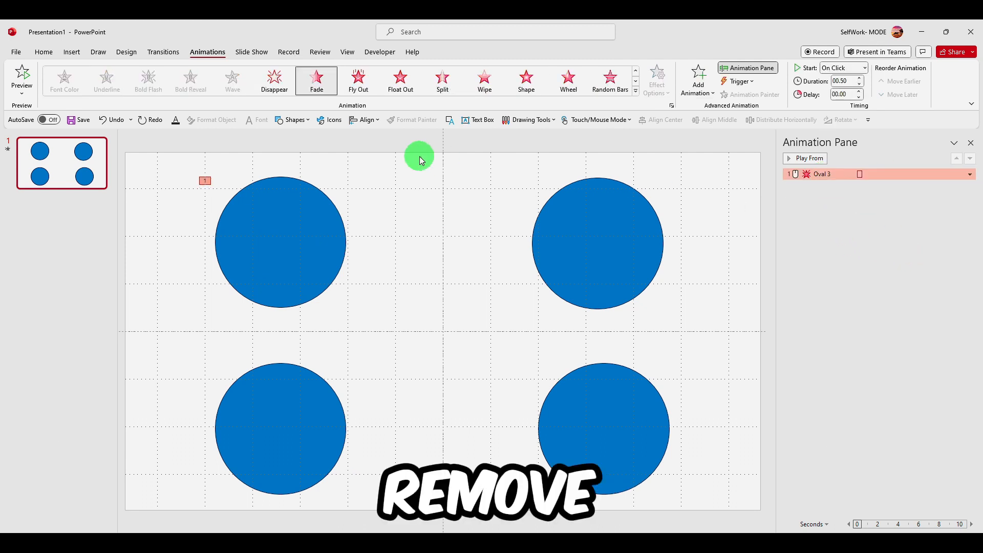
pyautogui.click(106, 121)
pyautogui.click(106, 121)
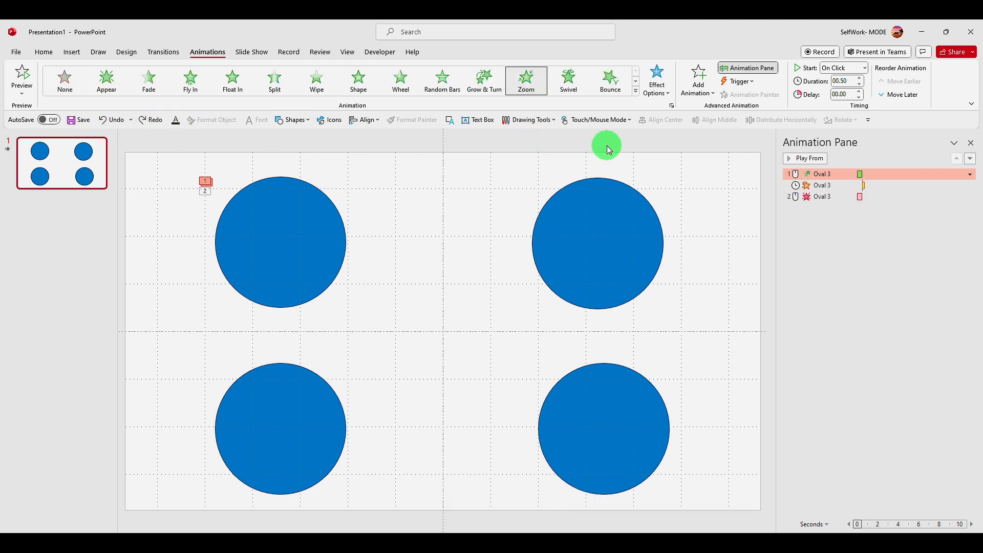
# In the Zoom animation's effect options, set it to start With Previous and the vanishing point to Slide Center
pyautogui.click(971, 175)
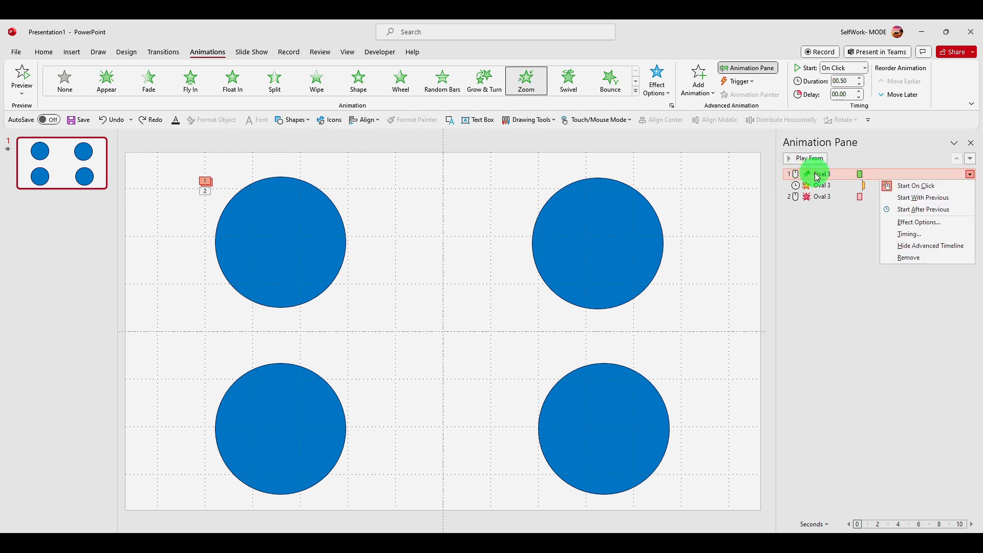
pyautogui.click(916, 225)
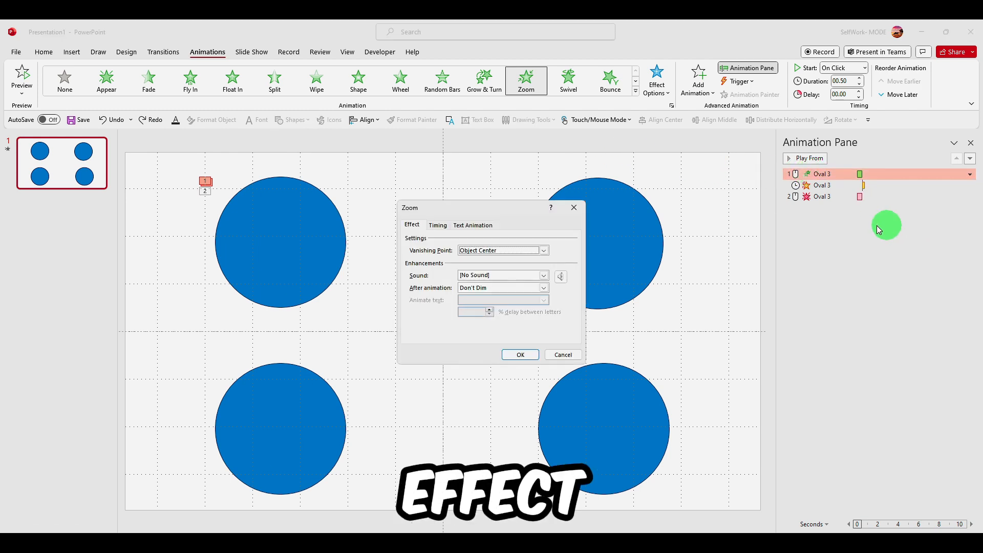
pyautogui.click(442, 229)
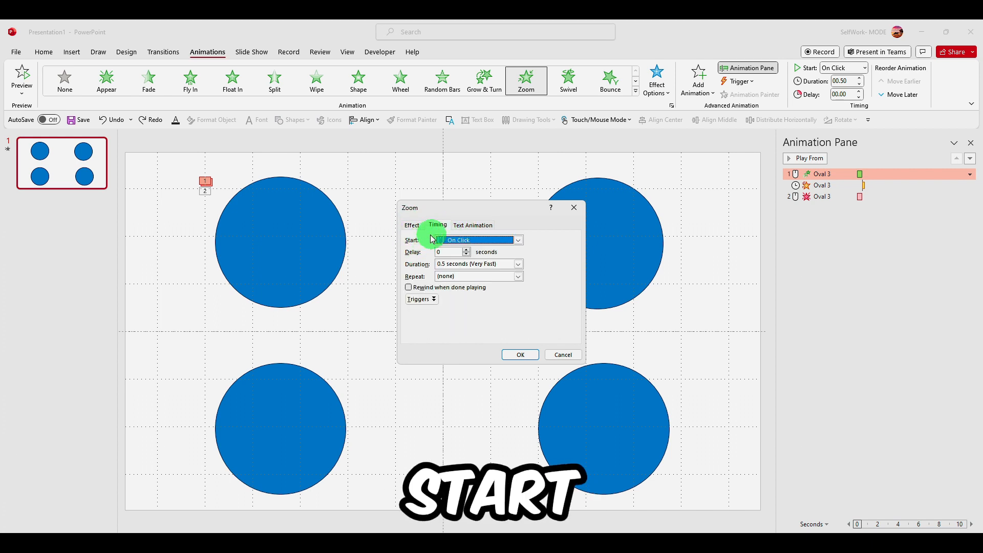
pyautogui.click(513, 241)
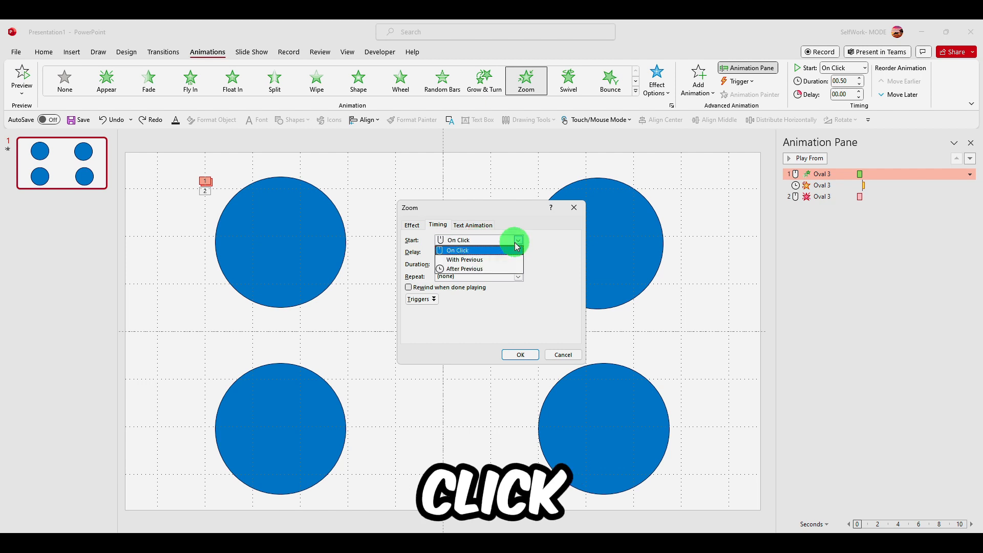
pyautogui.click(468, 255)
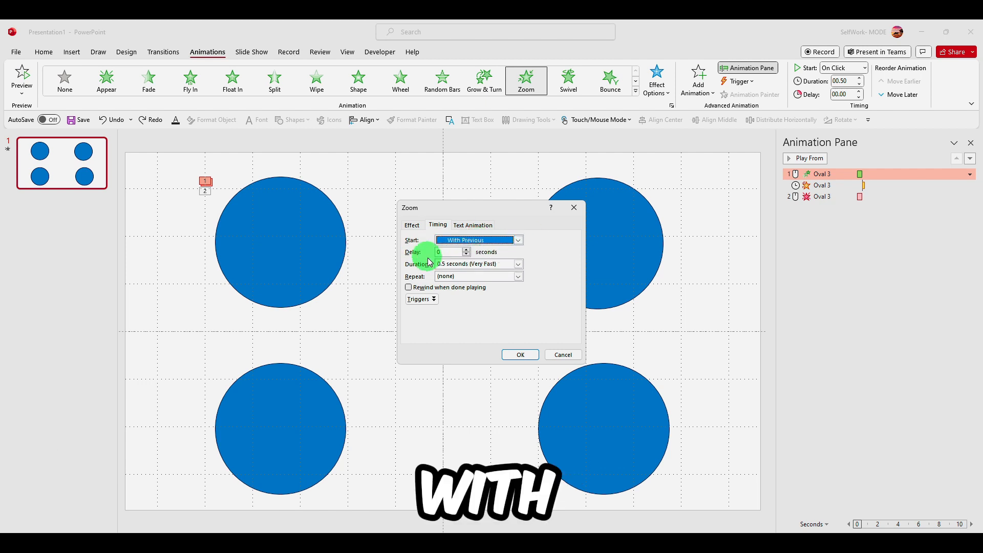
pyautogui.click(473, 225)
pyautogui.click(416, 229)
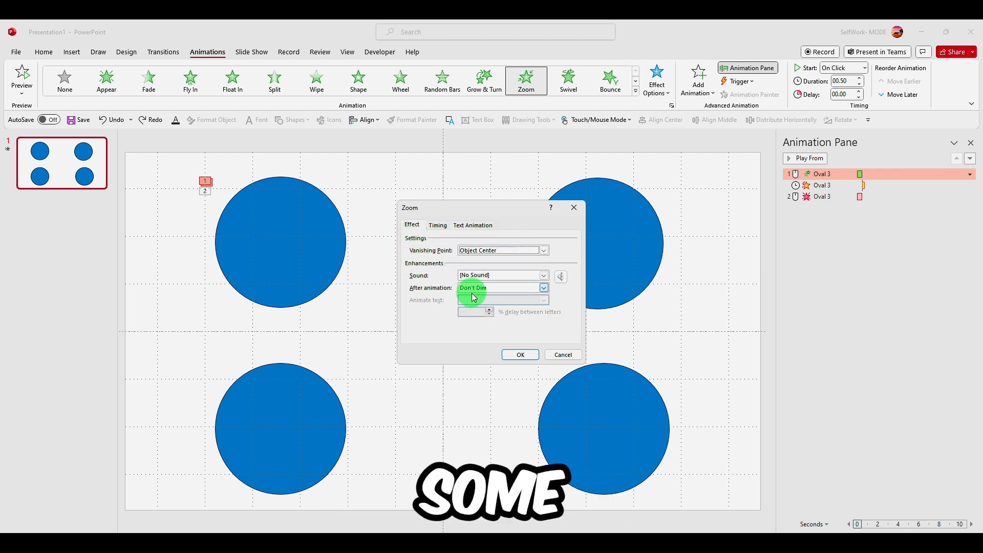
pyautogui.click(476, 252)
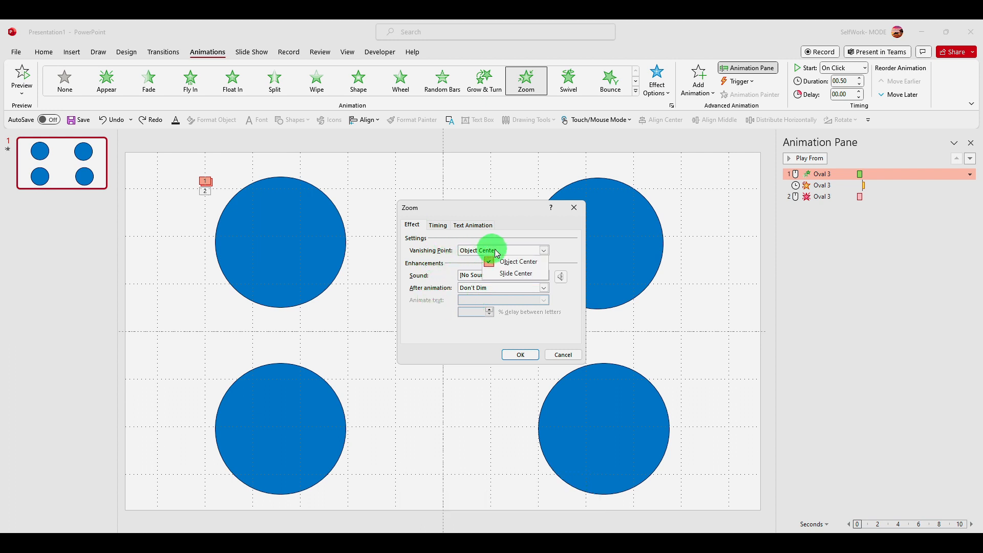
pyautogui.click(516, 274)
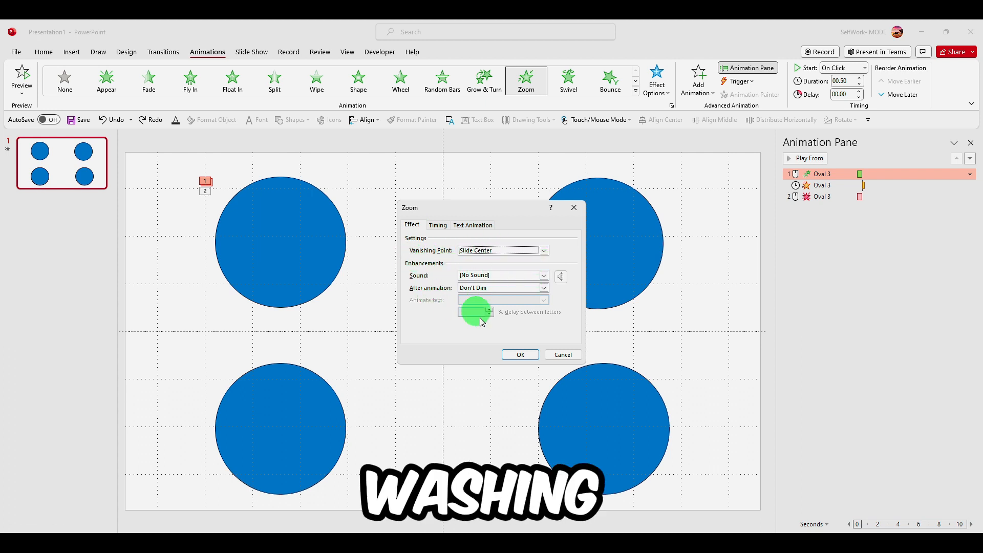
pyautogui.click(519, 355)
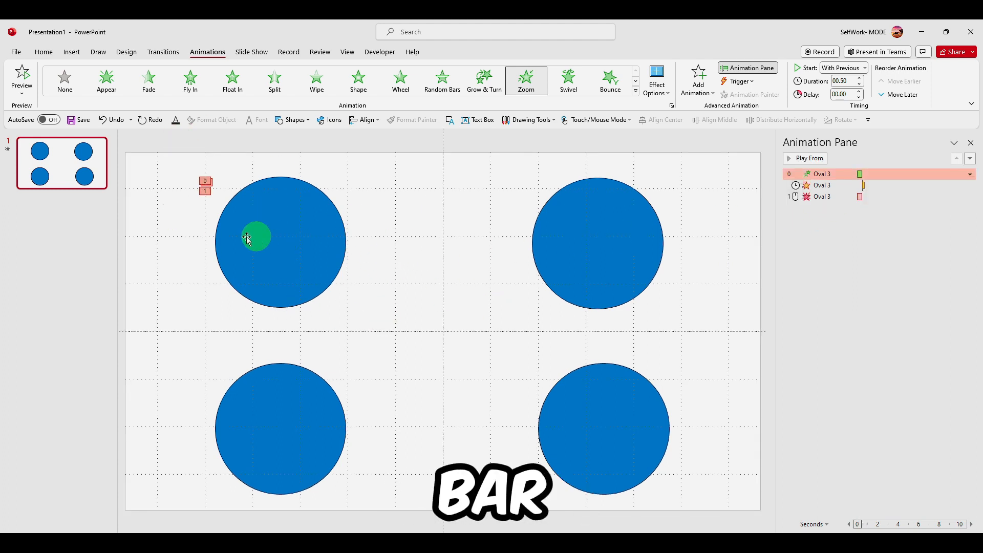
# Set the Fade exit animation to start After Previous
pyautogui.click(838, 199)
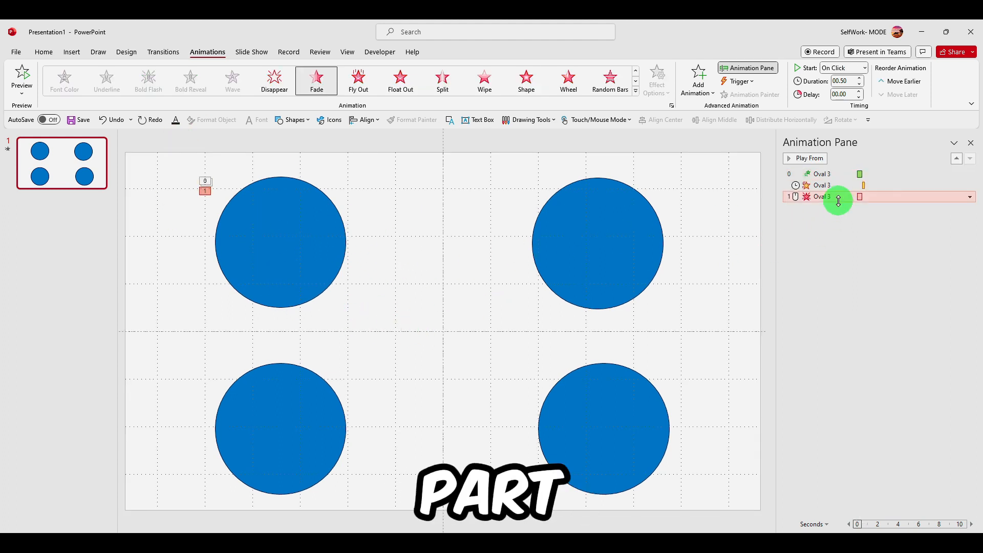
pyautogui.click(844, 68)
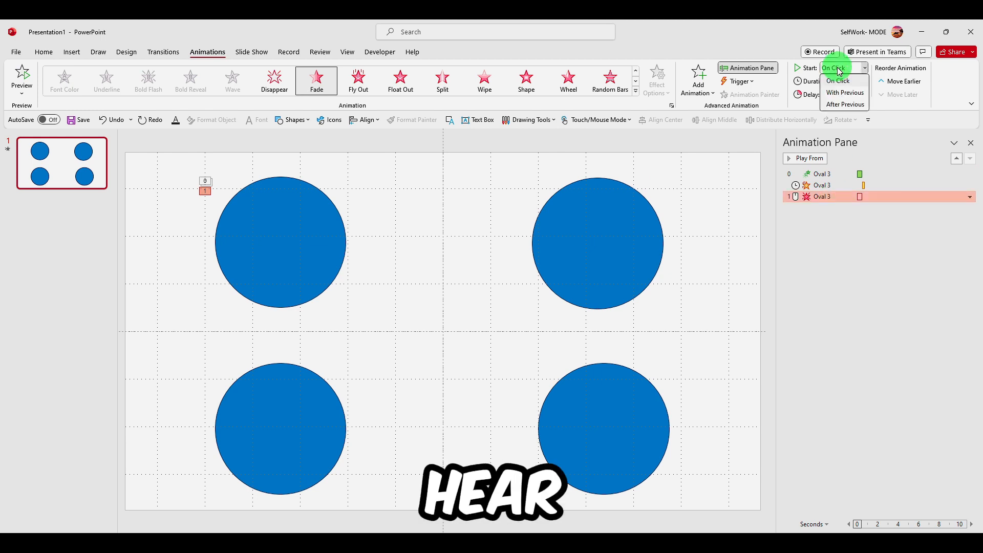
pyautogui.click(838, 100)
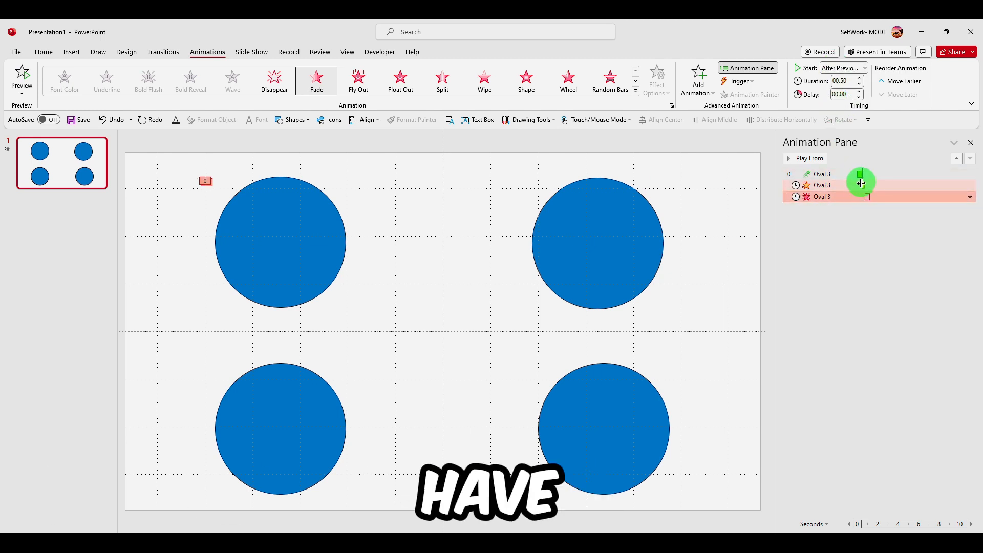
# Play all the slide's animations from the Animation Pane to check the sequence
pyautogui.click(820, 213)
pyautogui.click(811, 162)
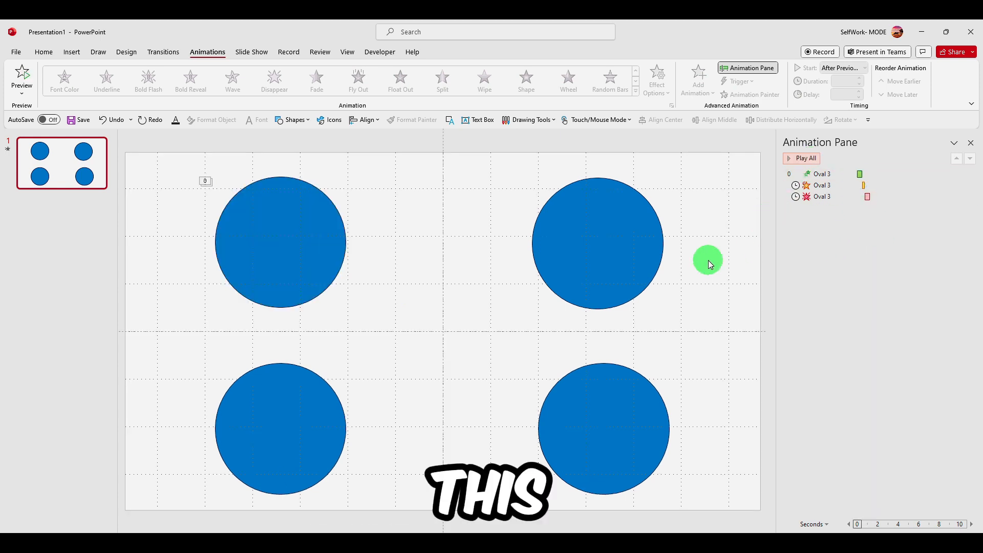
pyautogui.click(314, 246)
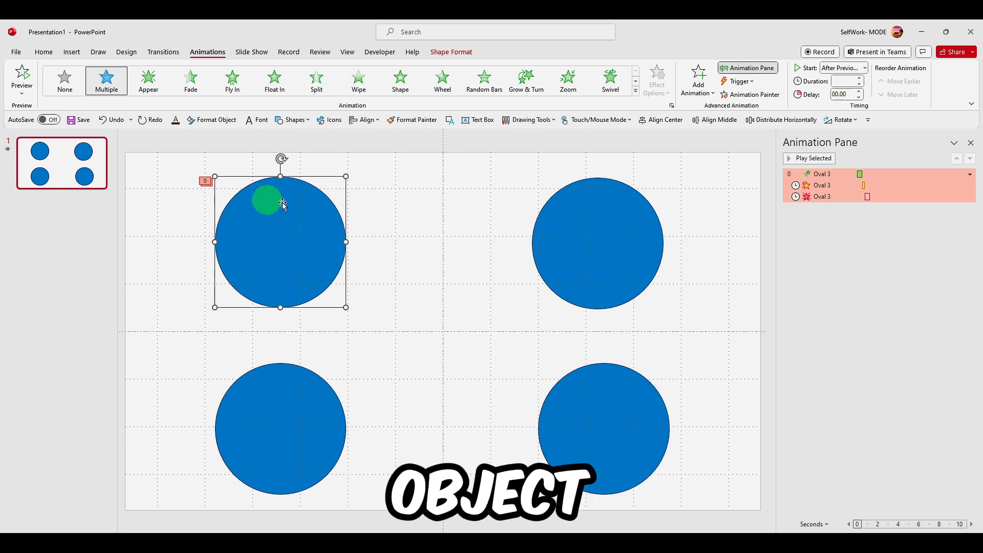
pyautogui.click(607, 228)
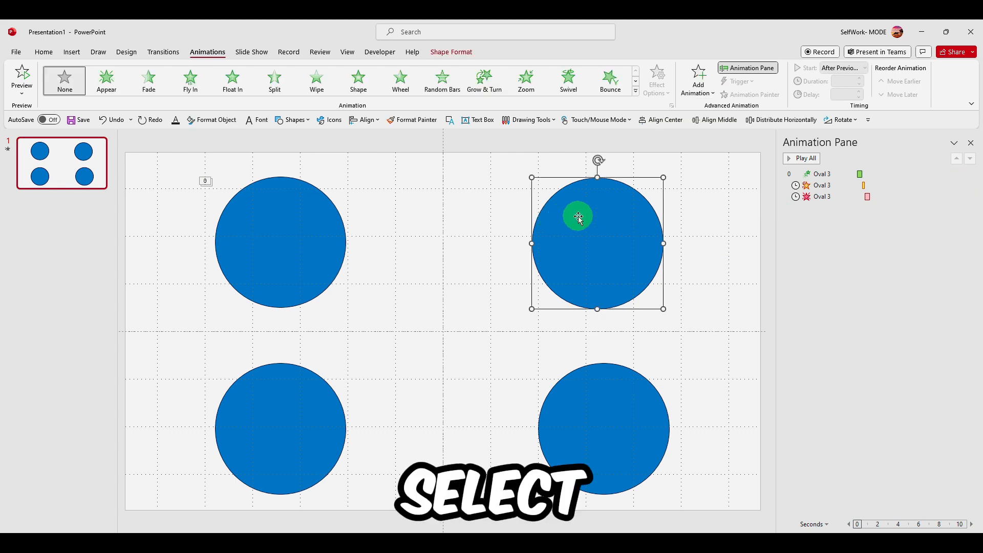
pyautogui.click(737, 68)
pyautogui.click(852, 244)
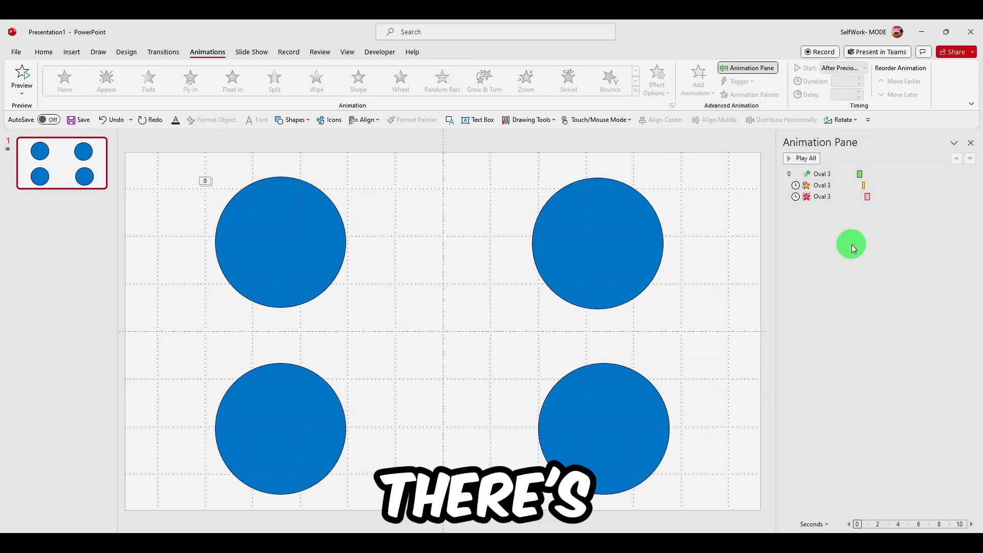
pyautogui.click(807, 161)
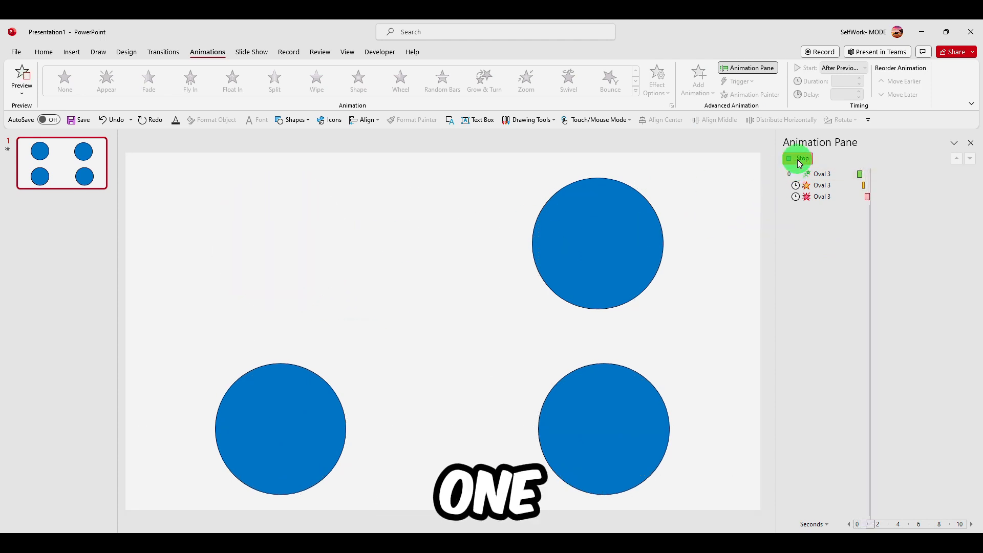
# Copy the top-left circle's animations onto the top-right circle with the Animation Painter
pyautogui.click(601, 238)
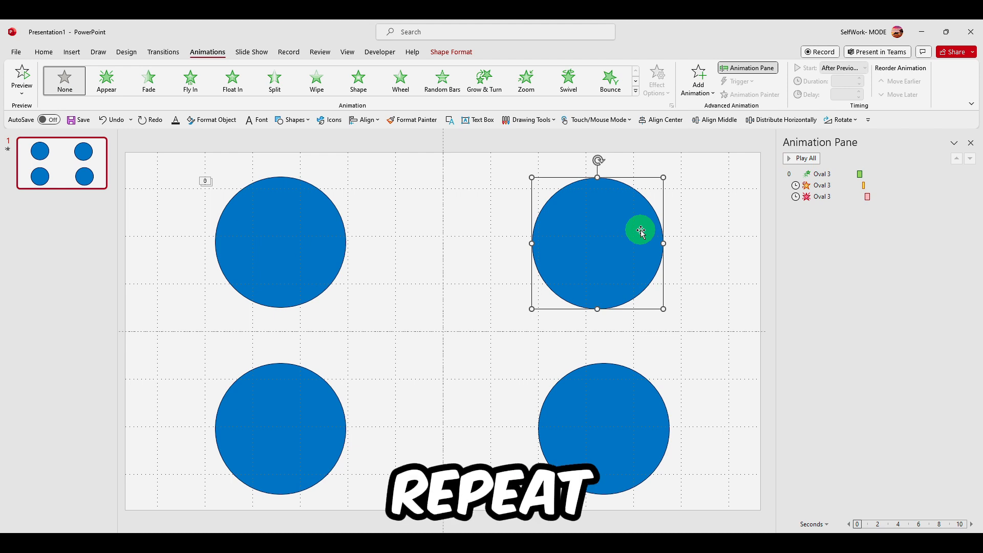
pyautogui.click(826, 176)
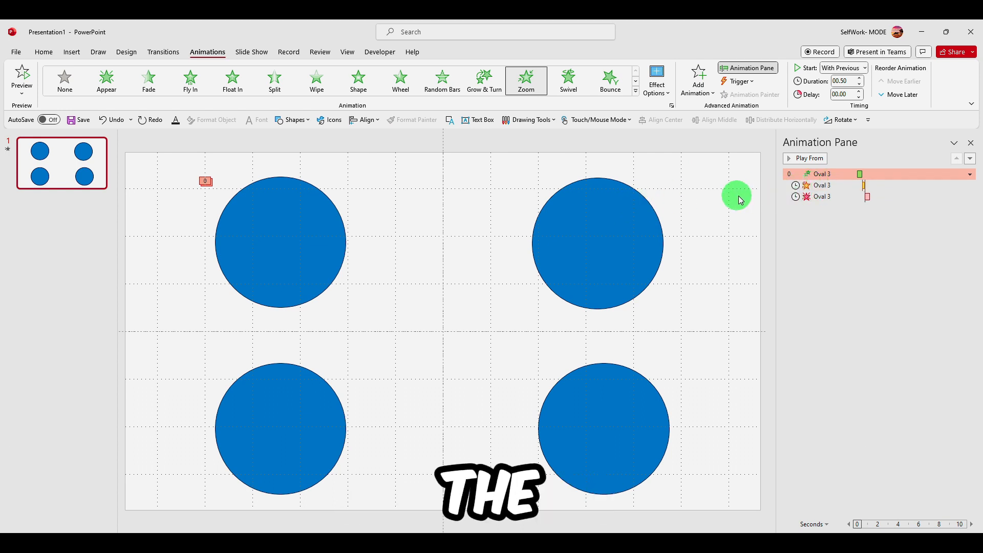
pyautogui.click(611, 215)
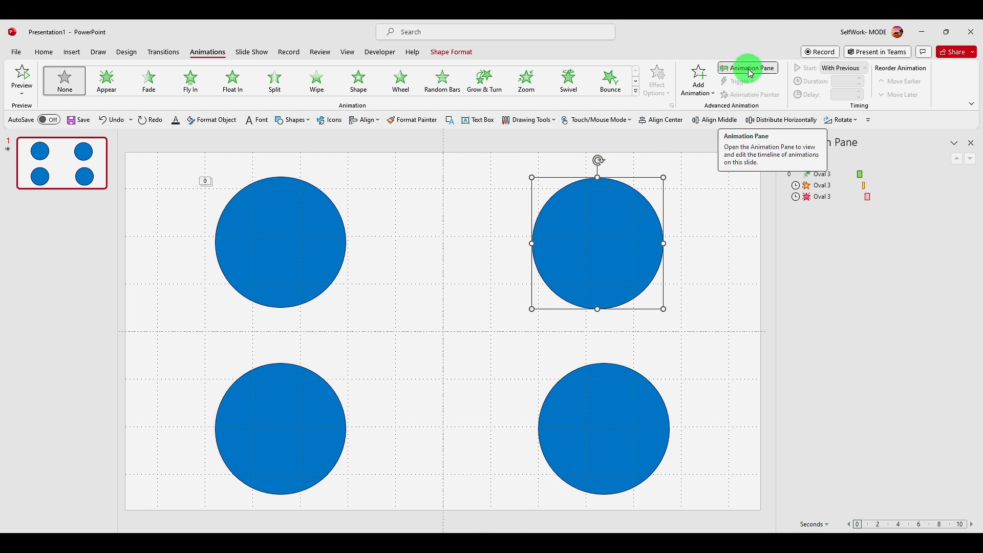
pyautogui.click(331, 227)
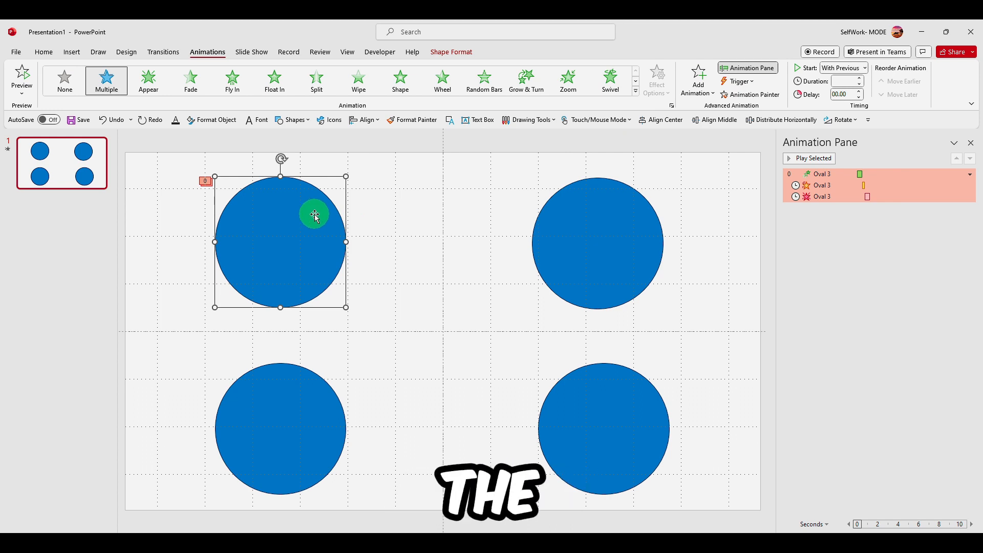
pyautogui.click(752, 99)
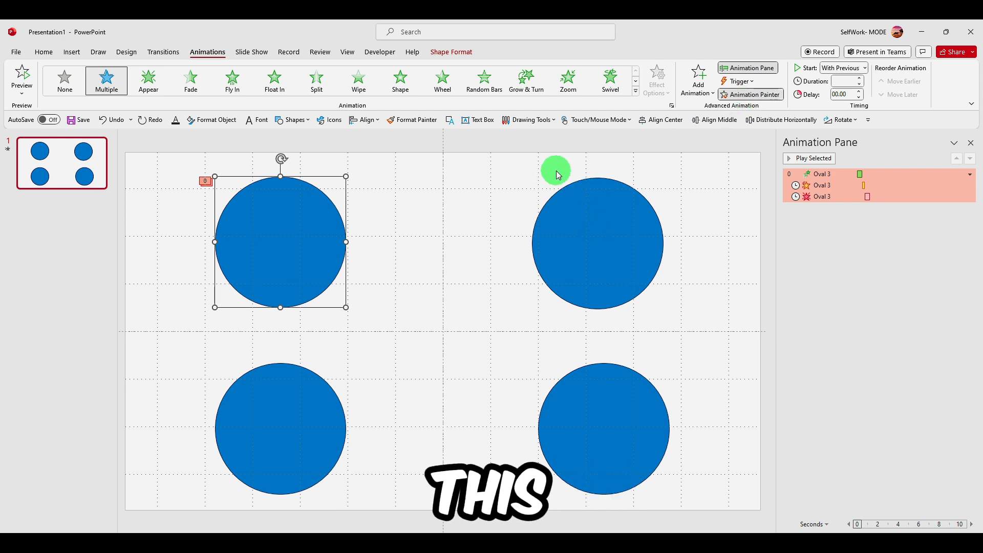
pyautogui.click(618, 229)
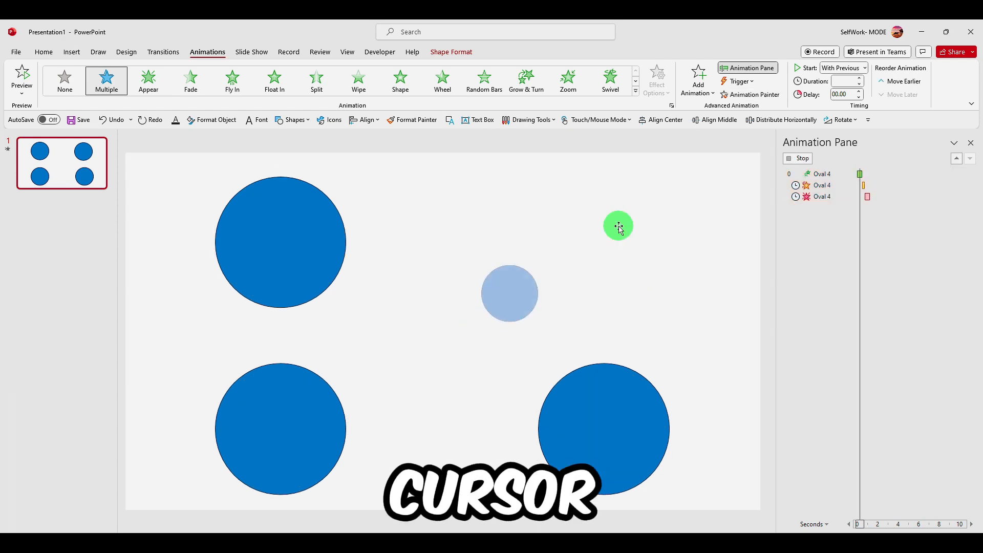
# Delay the top-right circle's animations slightly by shifting them along the Animation Pane timeline
pyautogui.click(318, 226)
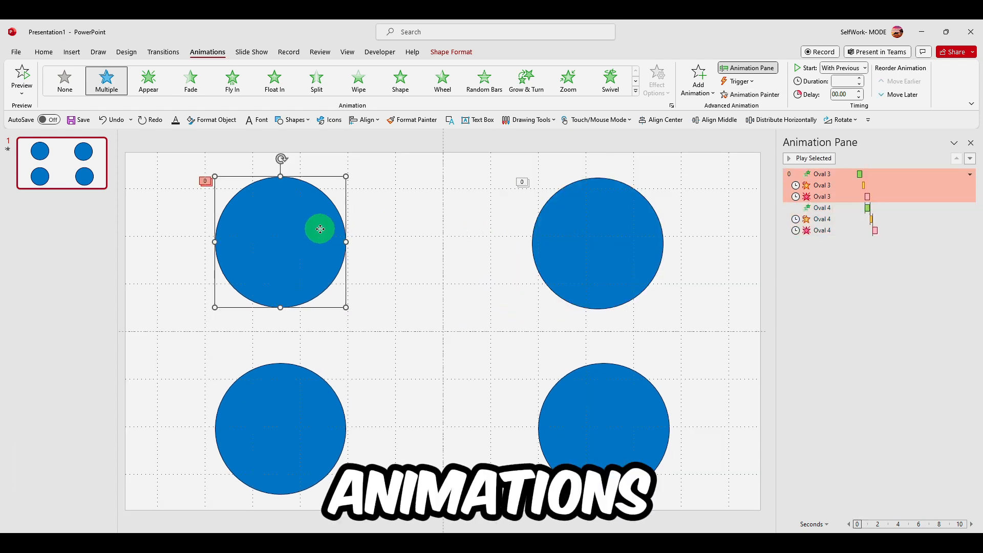
pyautogui.click(586, 229)
pyautogui.click(336, 243)
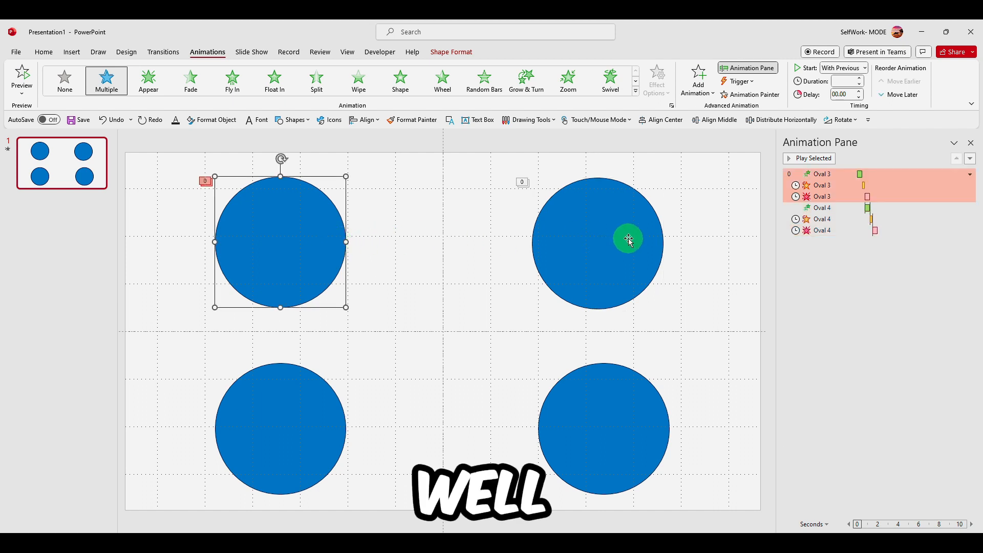
pyautogui.click(658, 224)
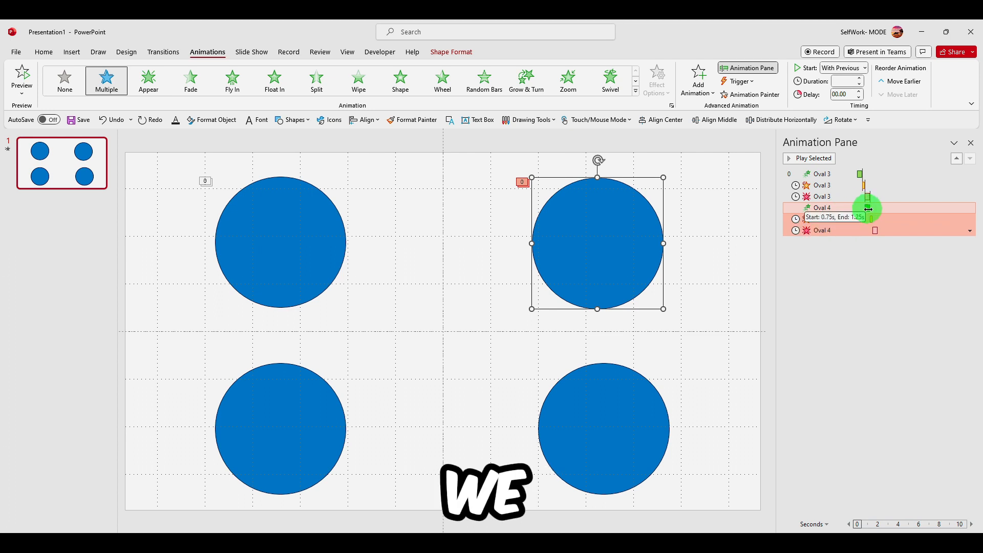
pyautogui.moveTo(869, 209); pyautogui.dragTo(874, 209)
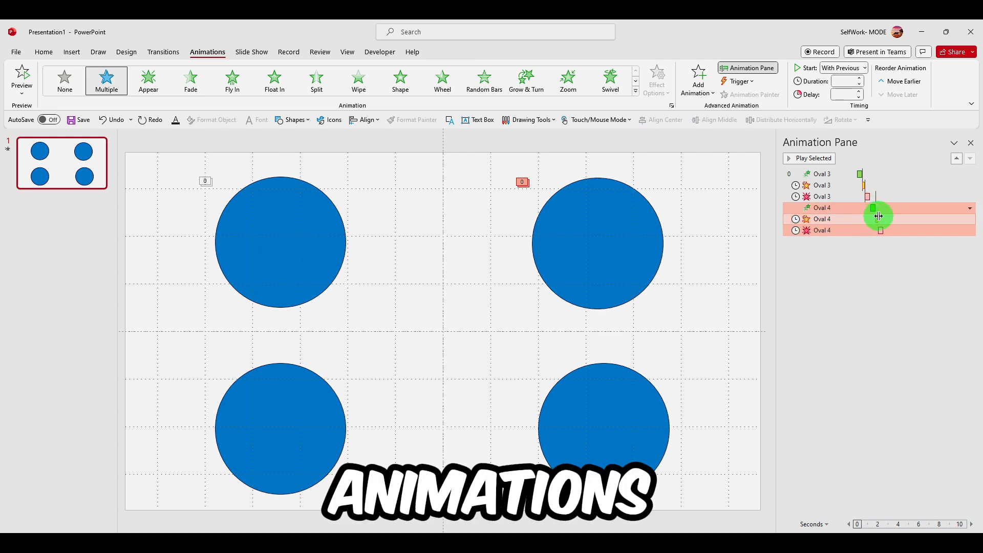
# Play all the slide's animations and reselect the top-left circle
pyautogui.click(812, 158)
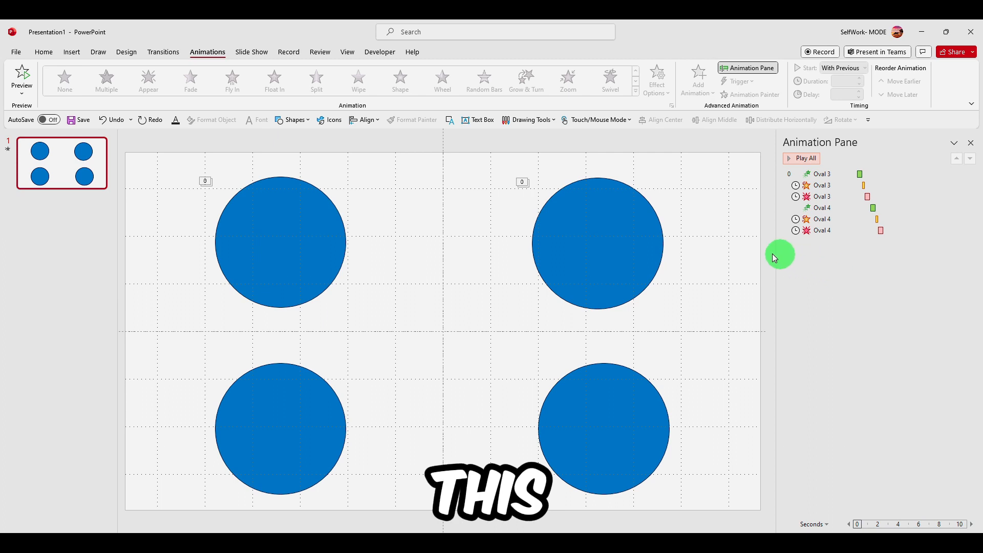
pyautogui.click(320, 238)
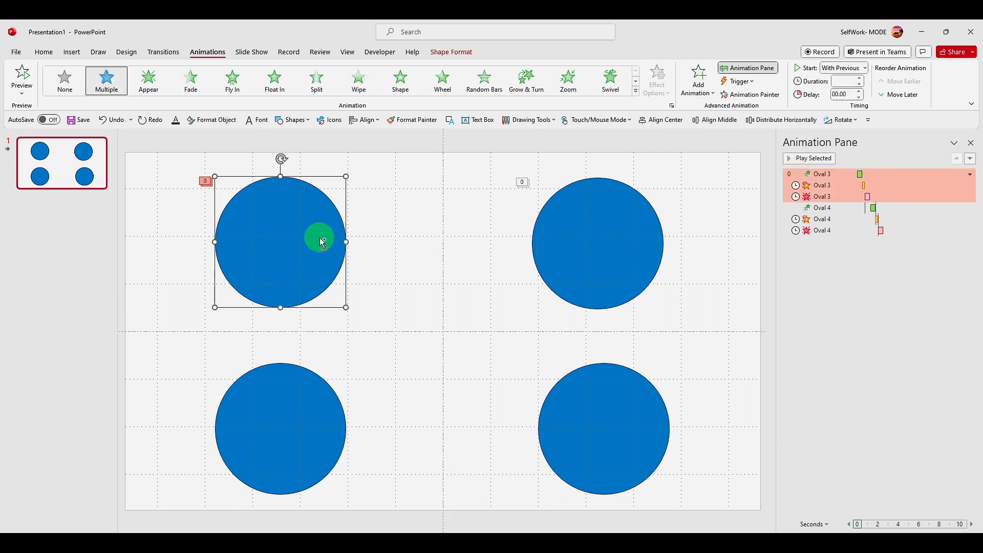
pyautogui.click(281, 425)
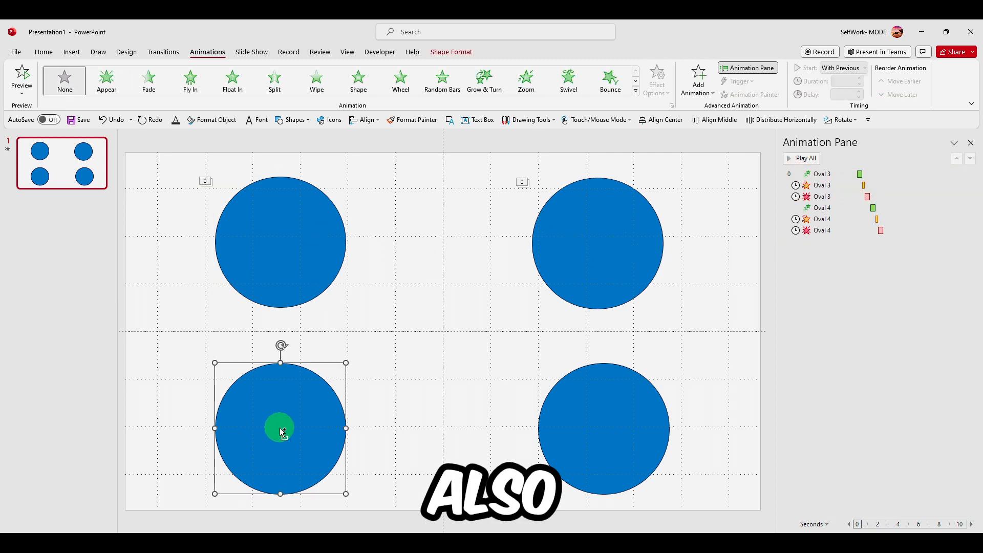
pyautogui.click(281, 257)
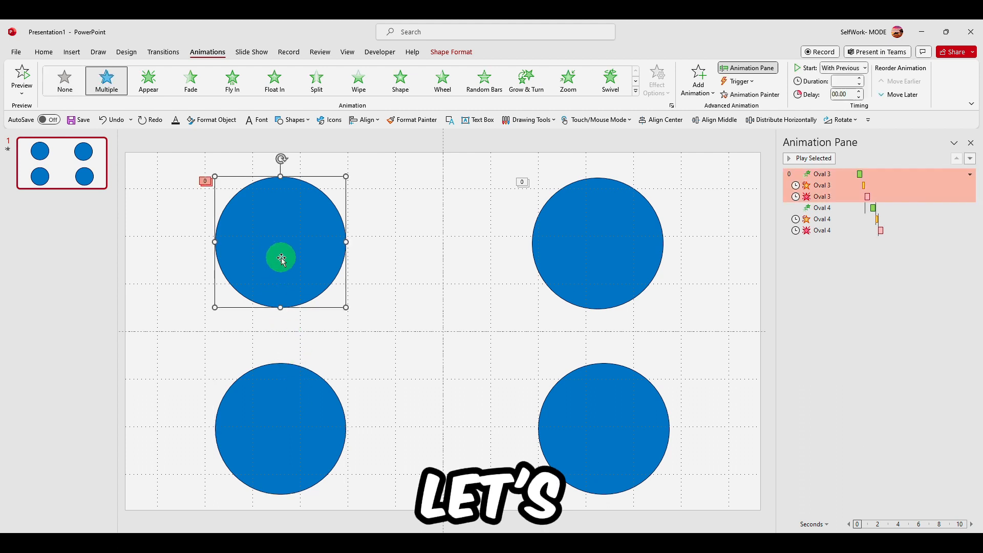
# Copy the top-left circle's animations onto the bottom-left circle with the Animation Painter
pyautogui.click(260, 410)
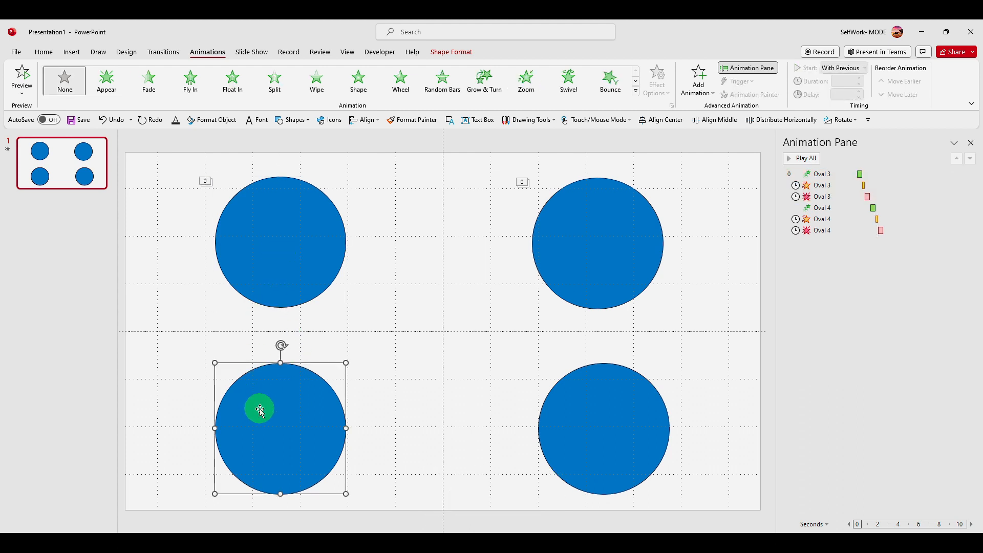
pyautogui.click(272, 272)
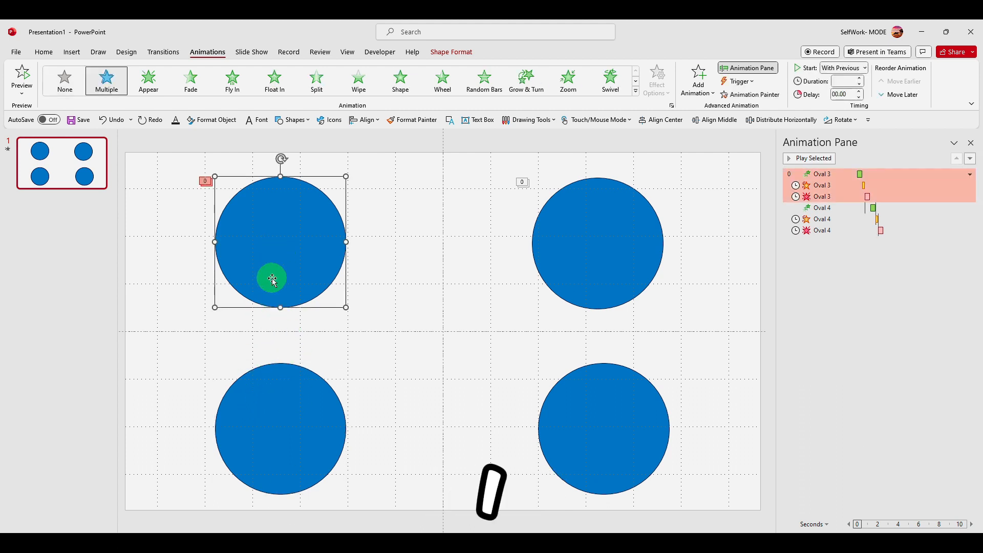
pyautogui.click(282, 392)
pyautogui.click(292, 261)
pyautogui.click(575, 227)
pyautogui.click(291, 224)
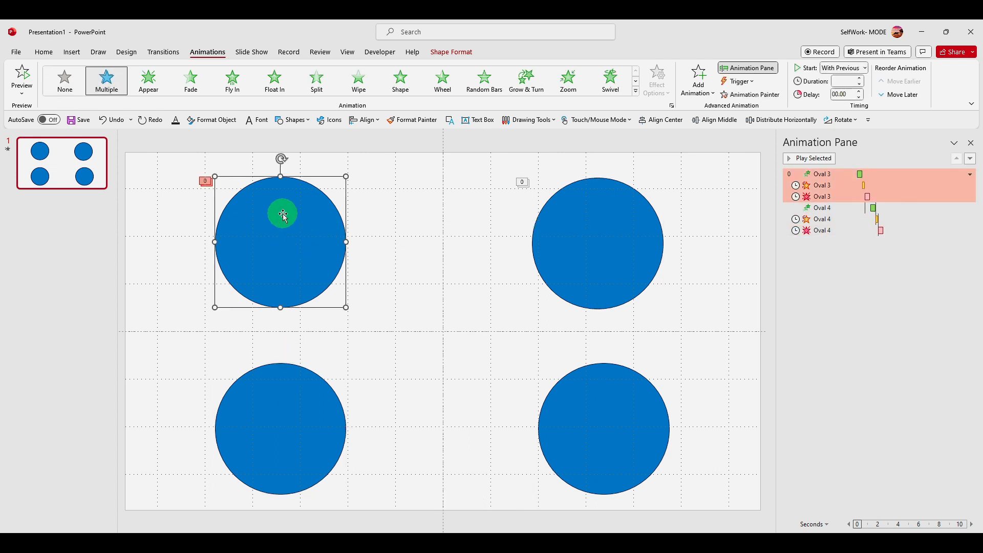
pyautogui.click(731, 95)
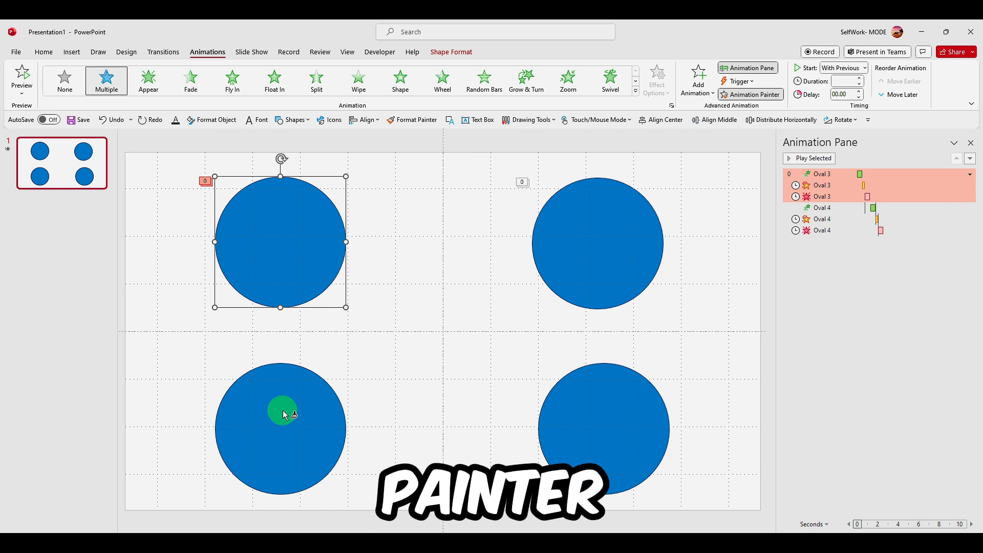
pyautogui.click(285, 414)
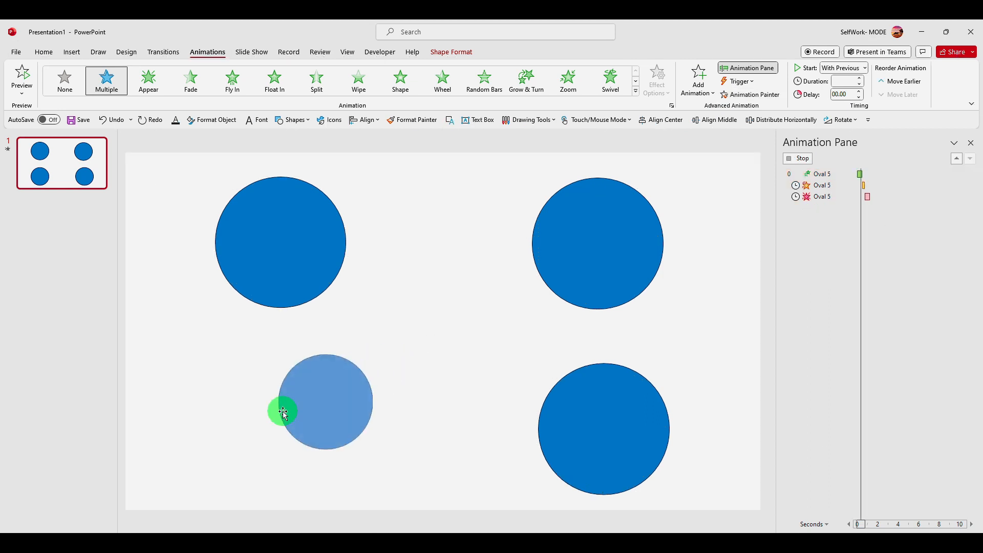
# Copy the bottom-left circle's animations onto the bottom-right circle with the Animation Painter, then play all animations
pyautogui.click(748, 94)
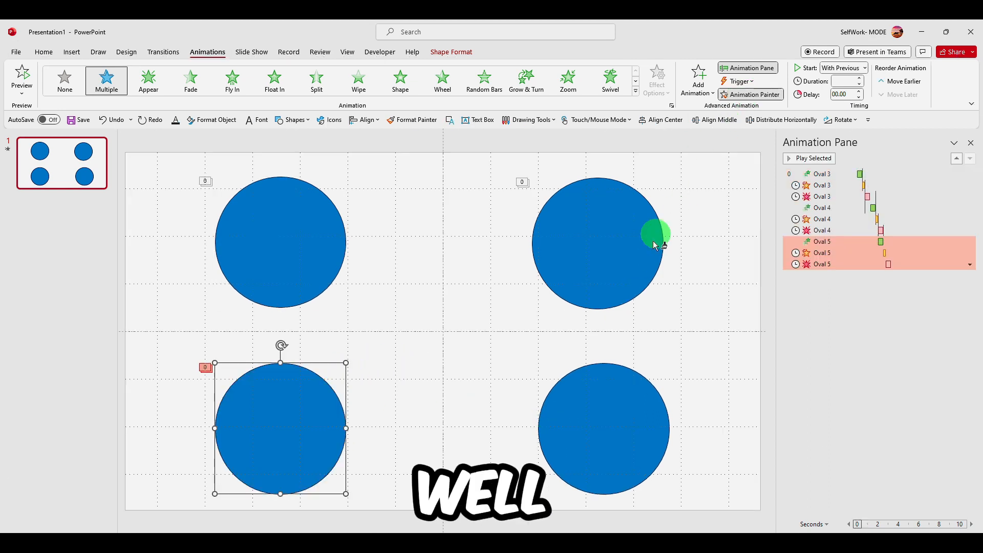
pyautogui.click(604, 386)
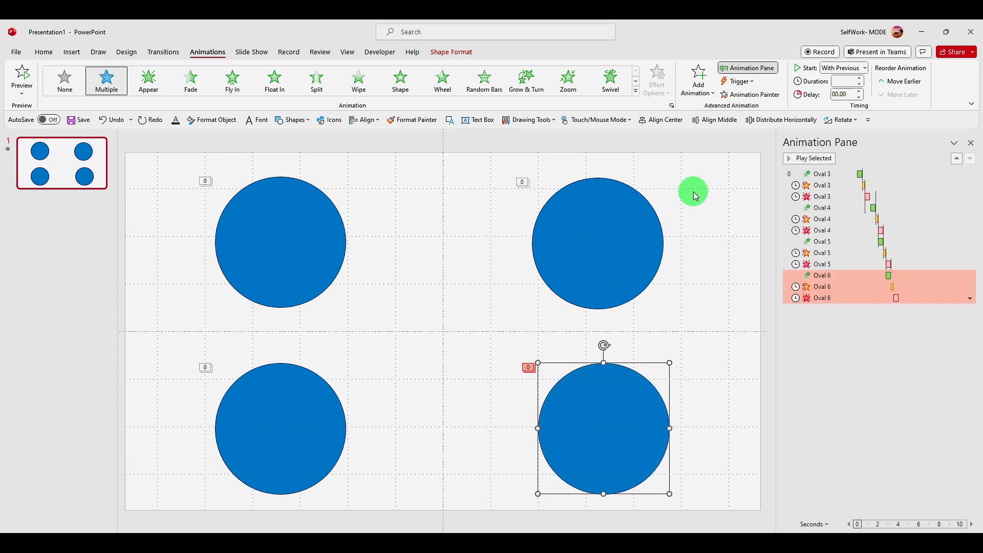
pyautogui.click(555, 160)
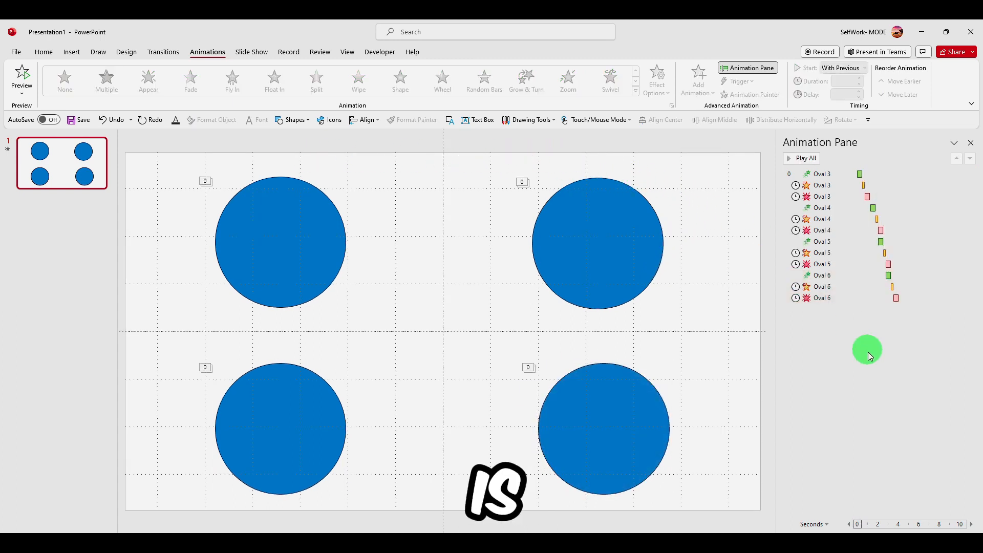
pyautogui.click(802, 158)
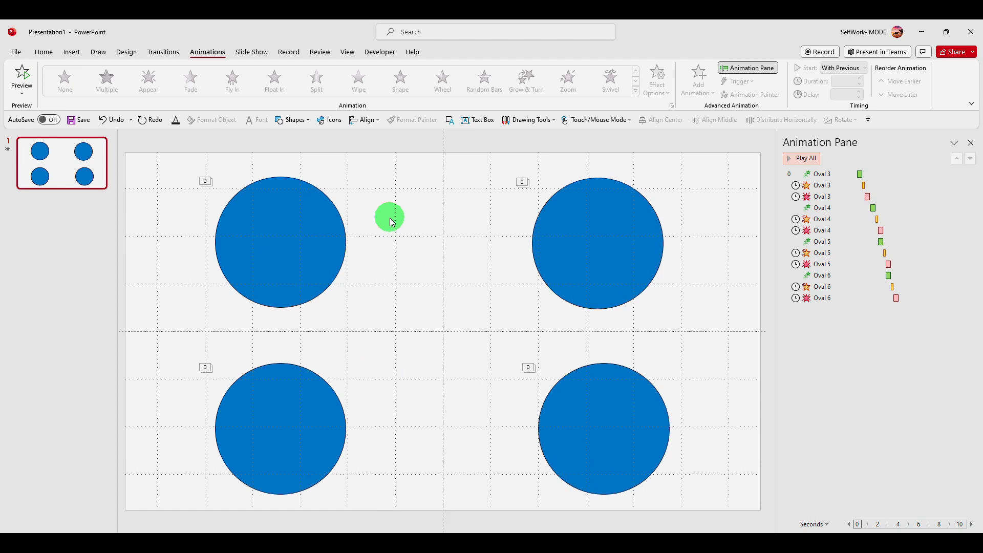
# Open the Selection Pane and select each oval in turn from its list
pyautogui.click(45, 53)
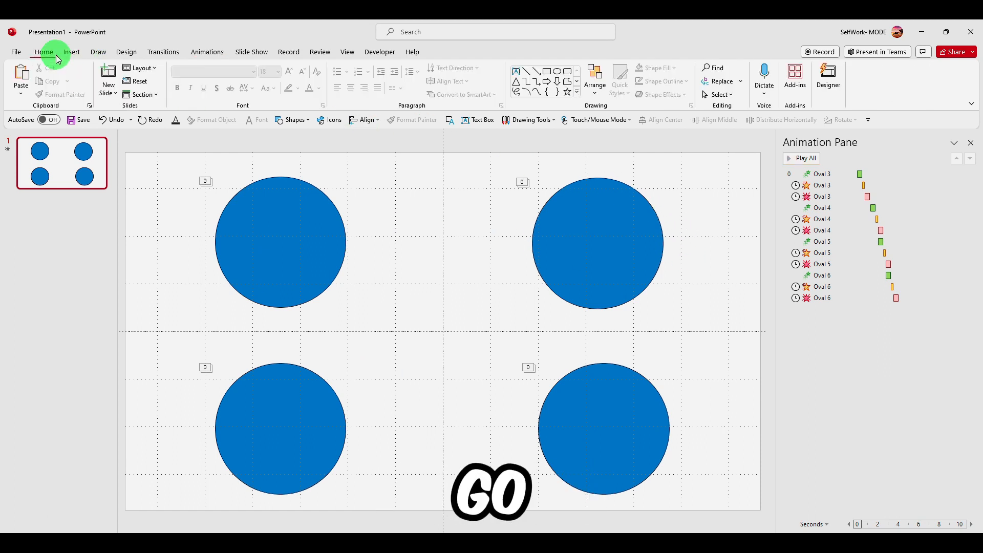
pyautogui.click(595, 82)
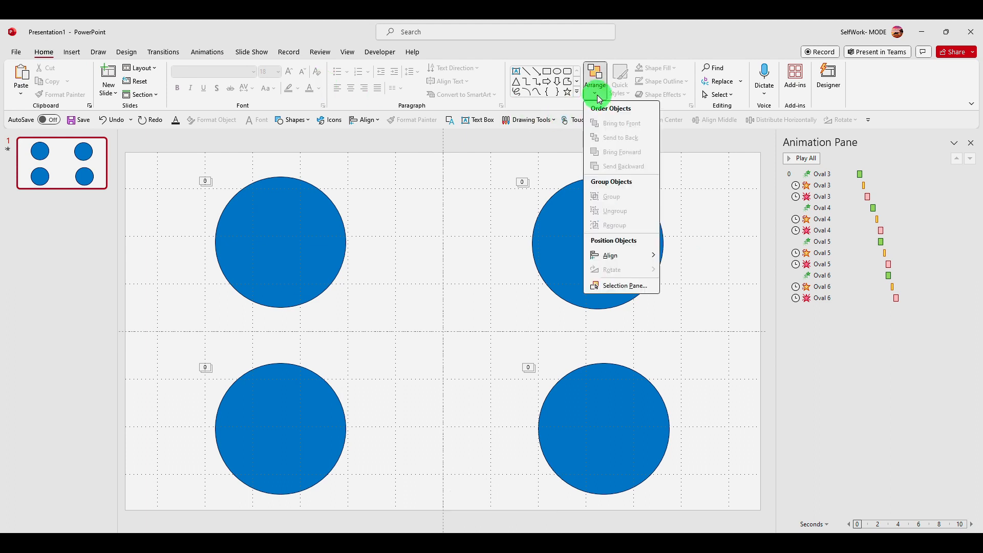
pyautogui.click(621, 290)
pyautogui.click(872, 215)
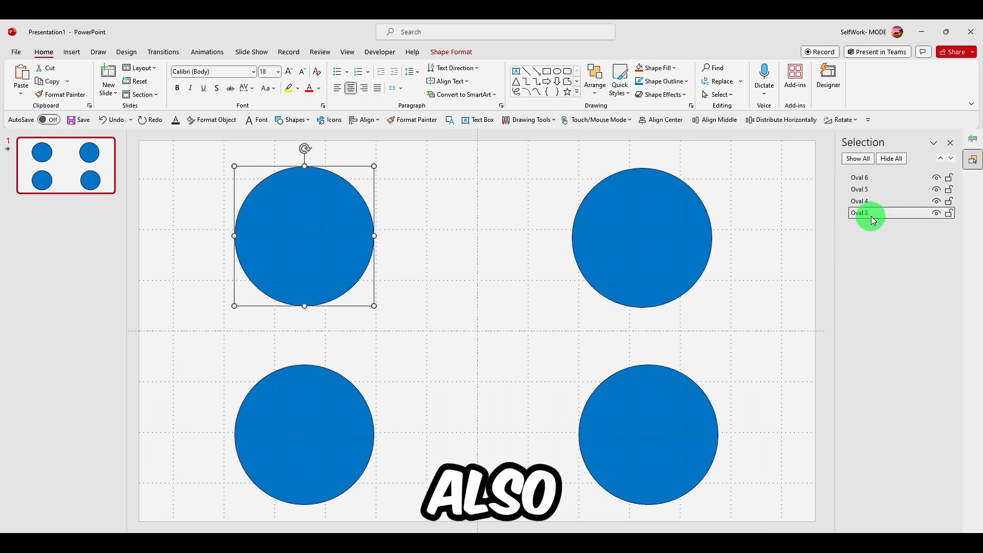
pyautogui.click(872, 201)
pyautogui.click(871, 189)
pyautogui.click(871, 177)
# Hide and reshow the circles one by one and all at once from the Selection Pane
pyautogui.click(938, 212)
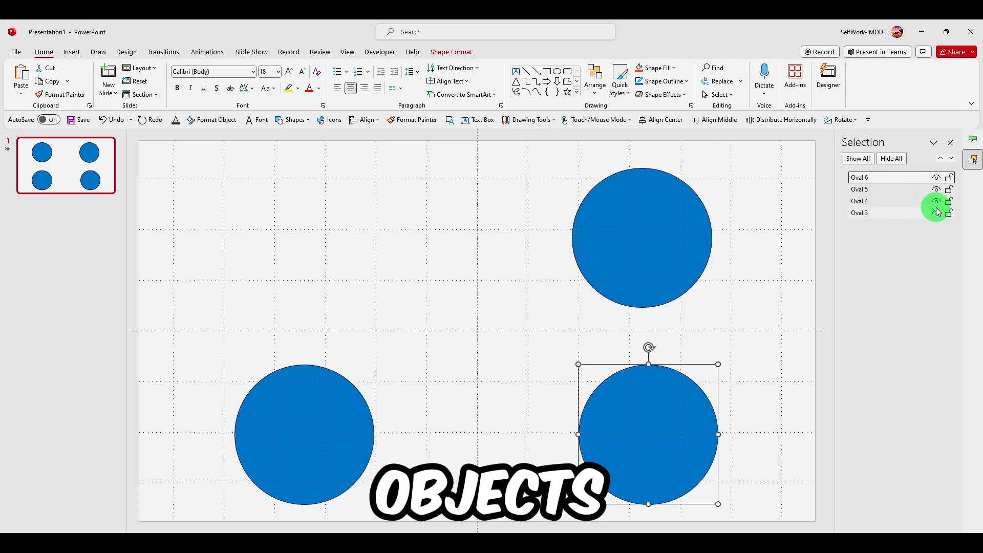
pyautogui.click(937, 201)
pyautogui.click(937, 189)
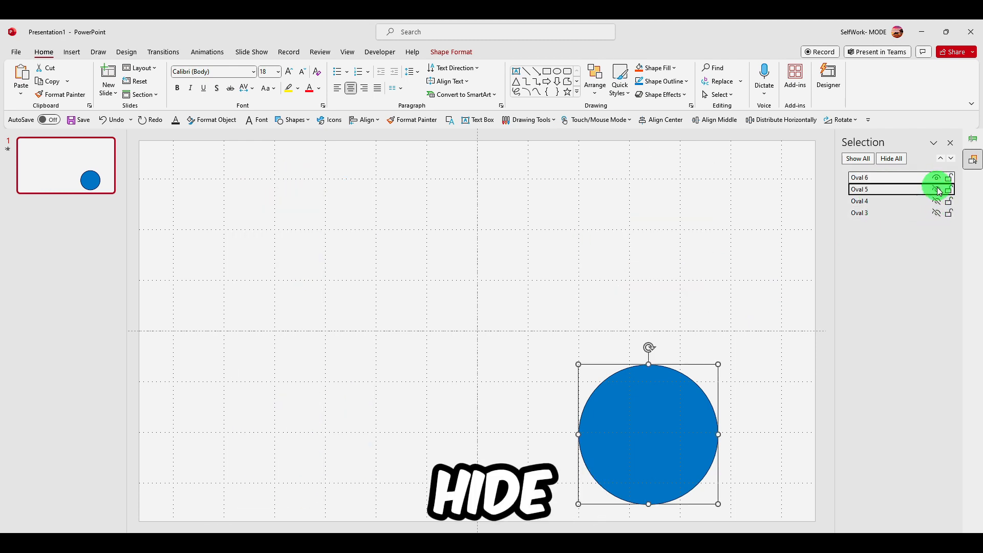
pyautogui.click(937, 189)
pyautogui.click(937, 201)
pyautogui.click(938, 212)
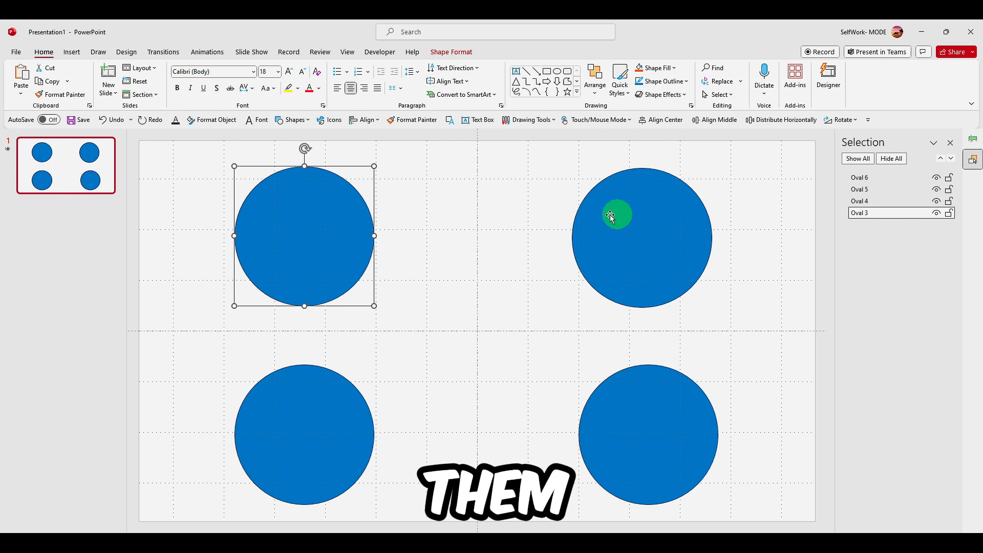
pyautogui.click(533, 223)
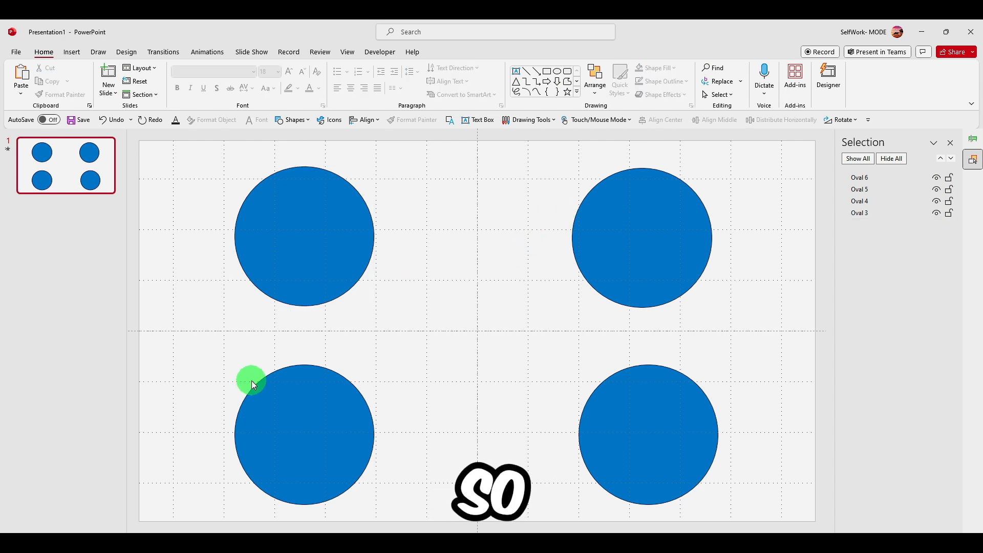
pyautogui.press('alt')
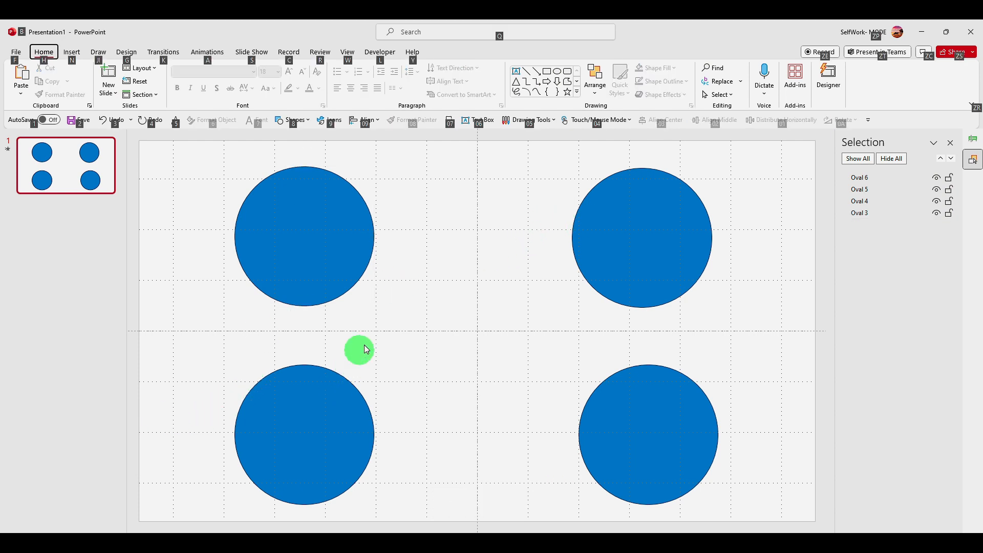
pyautogui.click(886, 161)
pyautogui.click(860, 163)
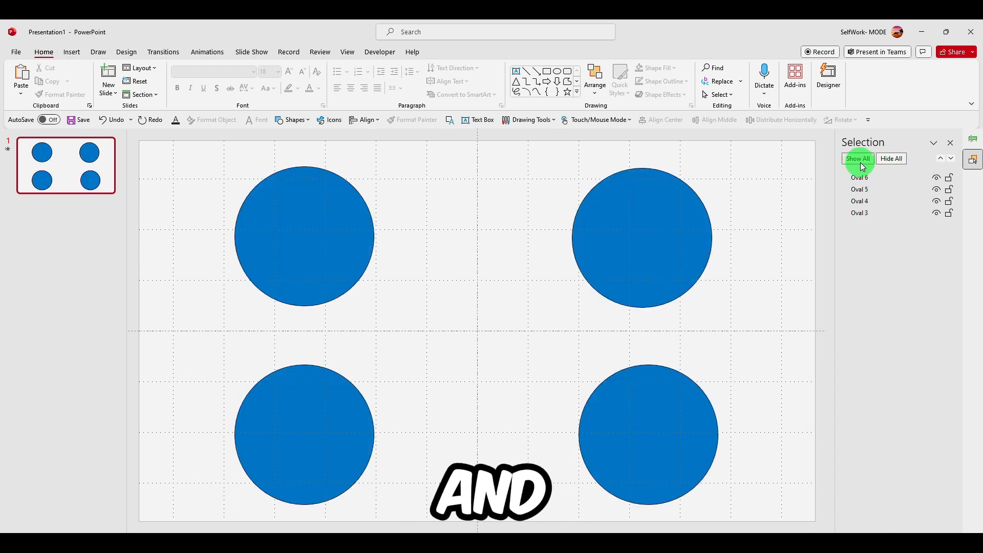
pyautogui.click(890, 179)
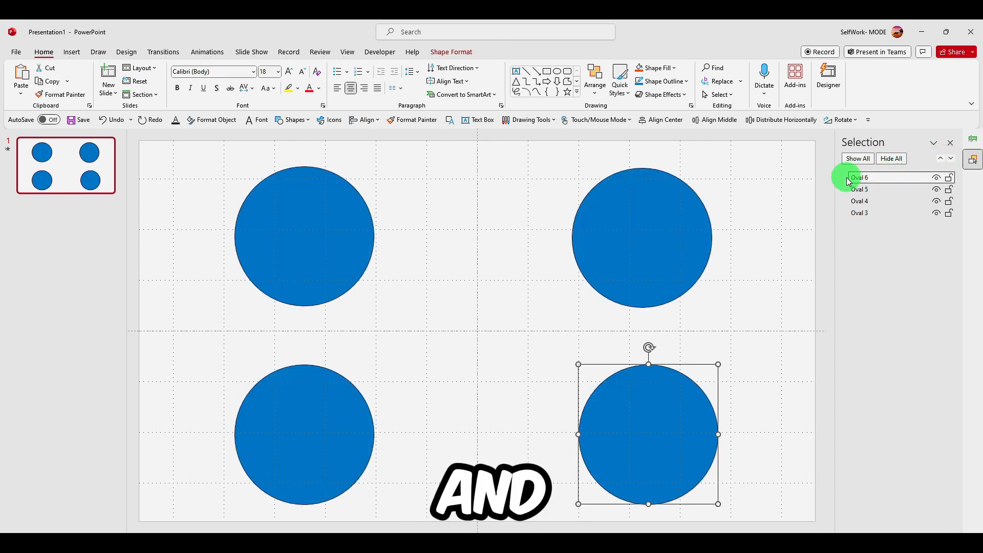
pyautogui.click(861, 177)
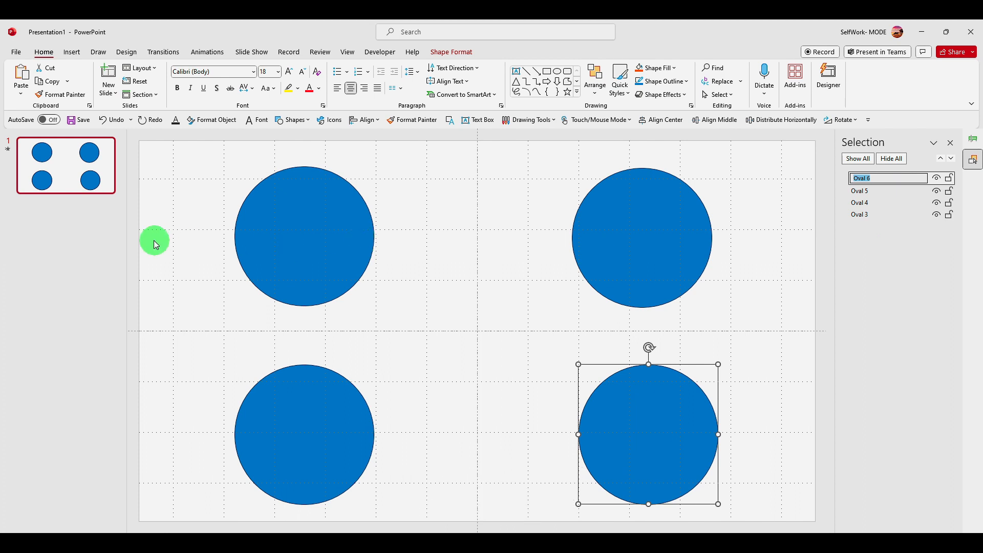
pyautogui.click(57, 222)
# Duplicate the first slide
pyautogui.rightClick(66, 177)
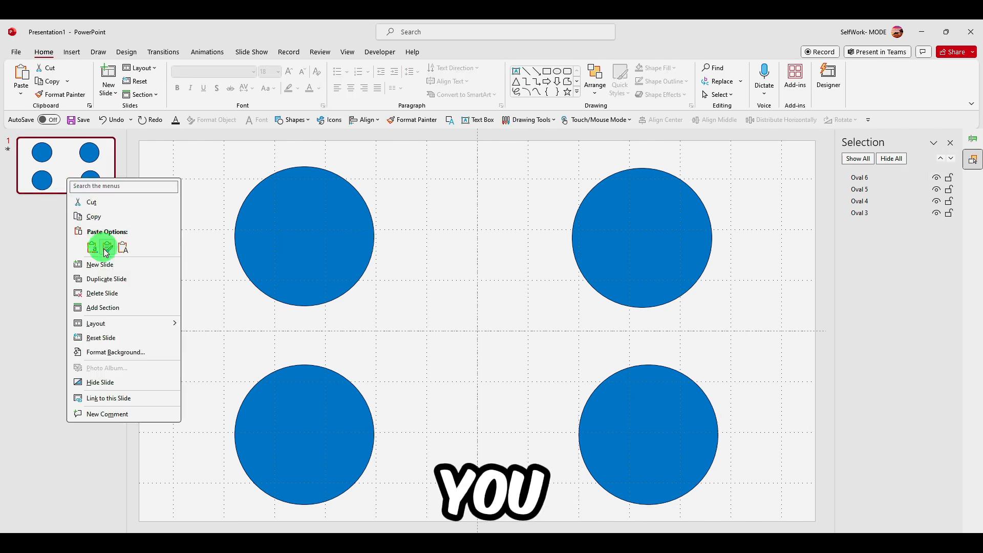
pyautogui.click(117, 280)
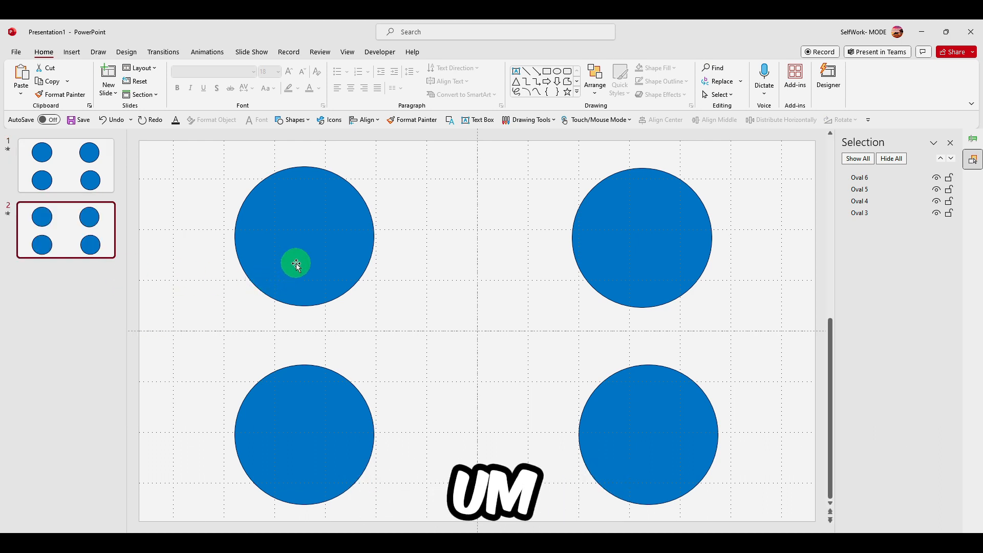
# Select all four circles on the second slide and move them left until the left pair lies past the slide's left edge
pyautogui.click(303, 257)
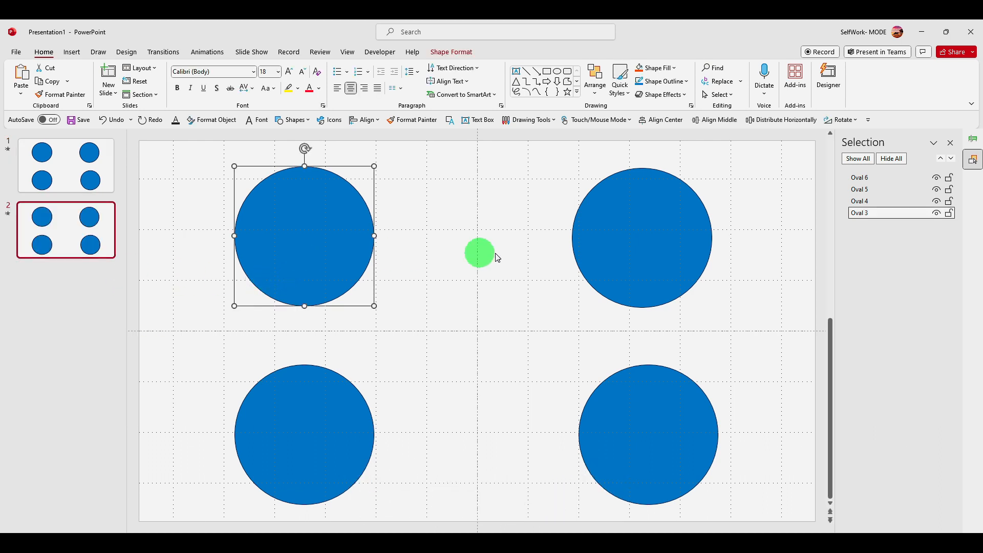
pyautogui.keyDown('shift'); pyautogui.click(614, 252); pyautogui.keyUp('shift')
pyautogui.keyDown('shift'); pyautogui.click(300, 414); pyautogui.keyUp('shift')
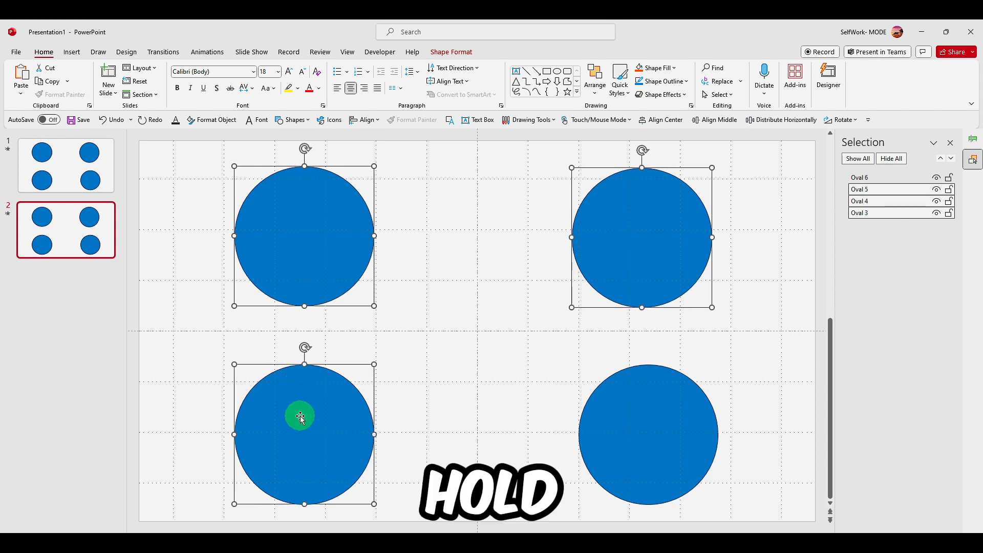
pyautogui.keyDown('shift'); pyautogui.click(632, 450); pyautogui.keyUp('shift')
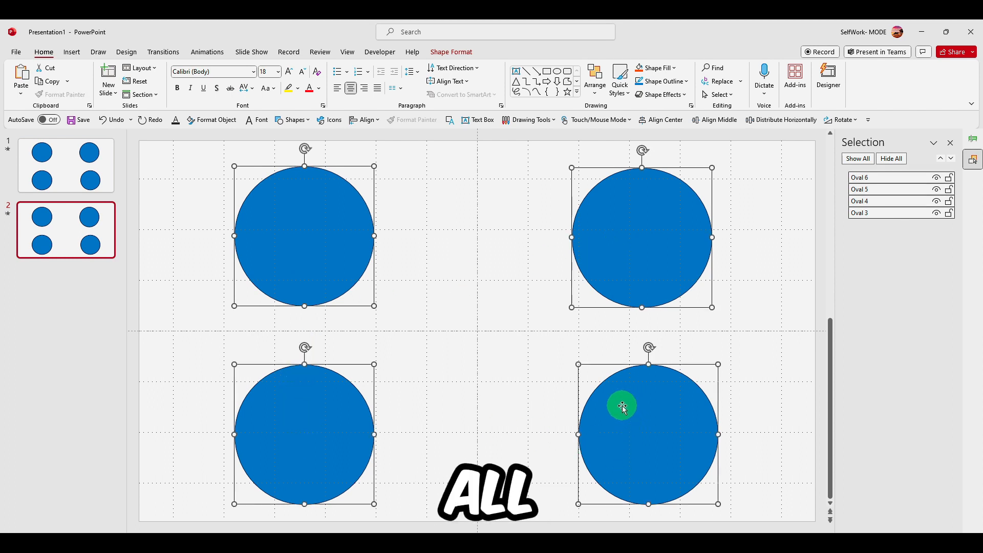
pyautogui.click(518, 392)
pyautogui.hotkey('ctrl', 'a')
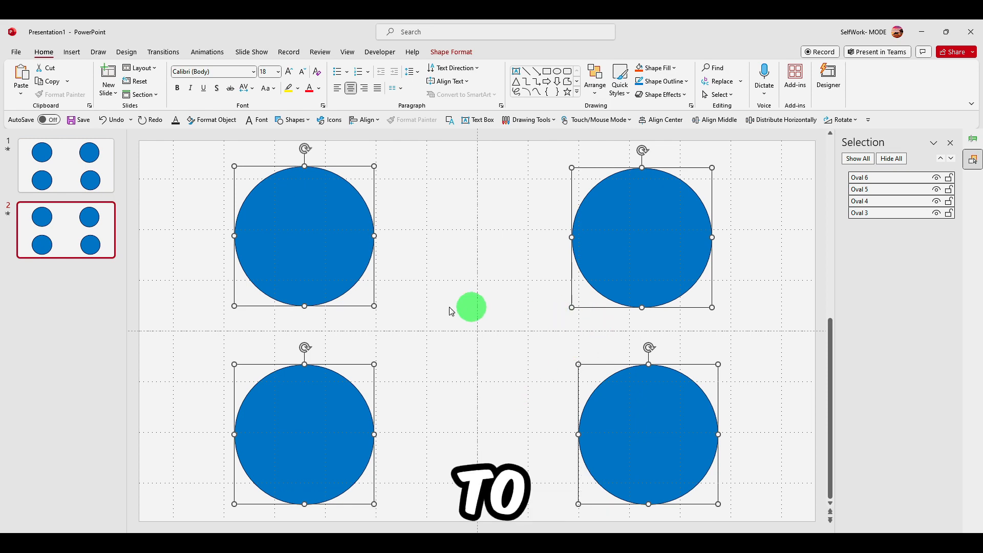
pyautogui.scroll(-2, 376, 288)
pyautogui.scroll(-4, 376, 288)
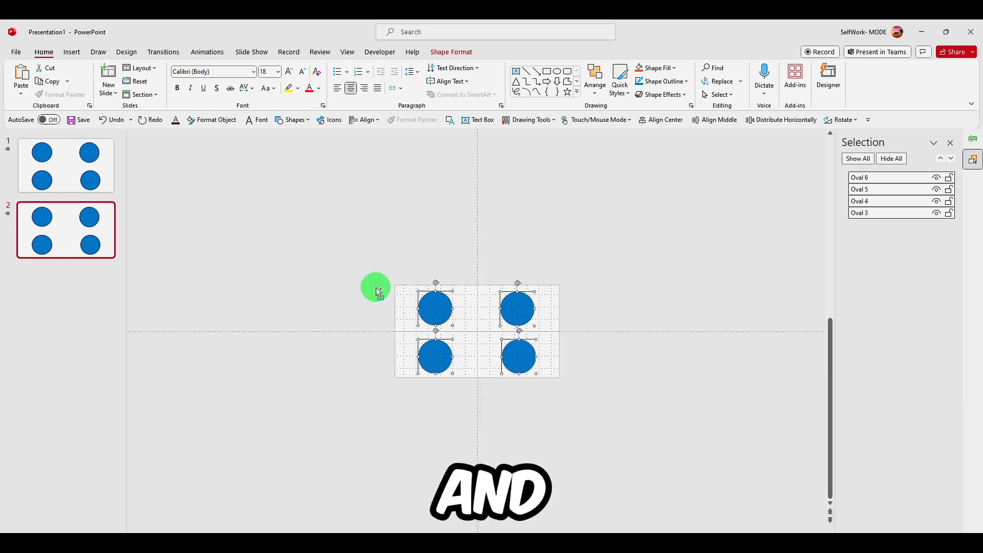
pyautogui.scroll(2, 376, 288)
pyautogui.moveTo(387, 289); pyautogui.dragTo(295, 296)
# Move the right pair of circles beyond the second slide's right edge
pyautogui.click(536, 251)
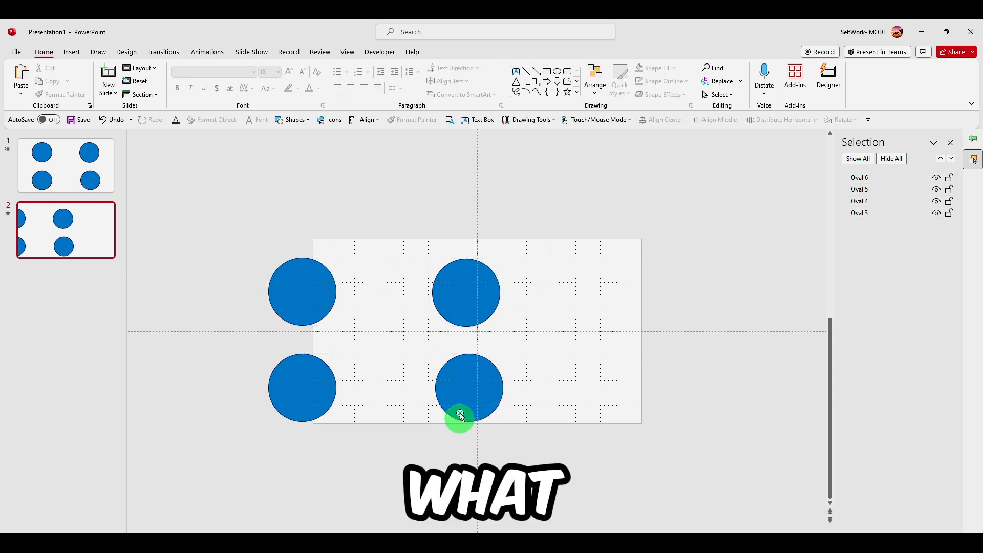
pyautogui.click(465, 306)
pyautogui.keyDown('shift'); pyautogui.click(469, 359); pyautogui.keyUp('shift')
pyautogui.moveTo(501, 290); pyautogui.dragTo(654, 288)
# Apply the Morph transition to the second slide
pyautogui.click(62, 214)
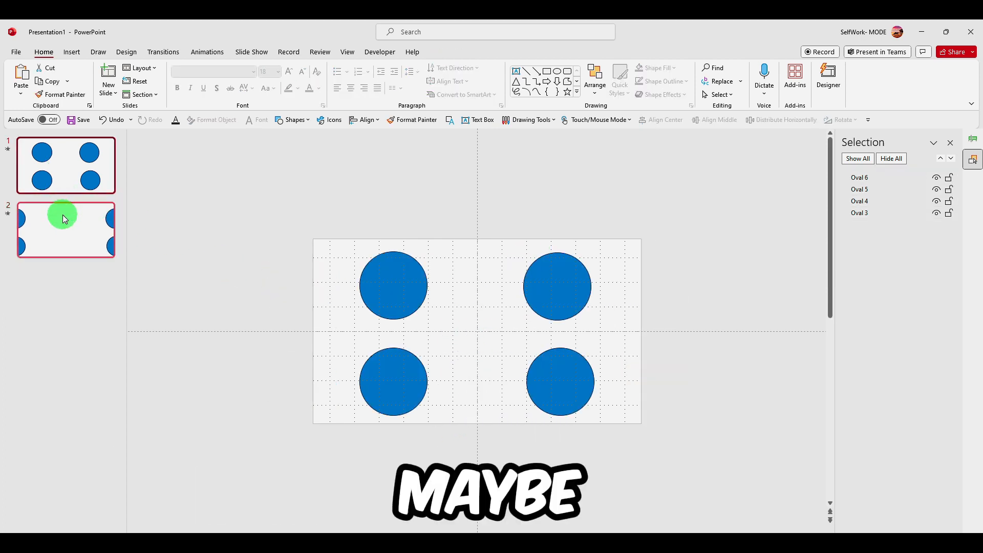
pyautogui.keyDown('shift'); pyautogui.click(64, 161); pyautogui.keyUp('shift')
pyautogui.keyDown('ctrl'); pyautogui.click(73, 223); pyautogui.keyUp('ctrl')
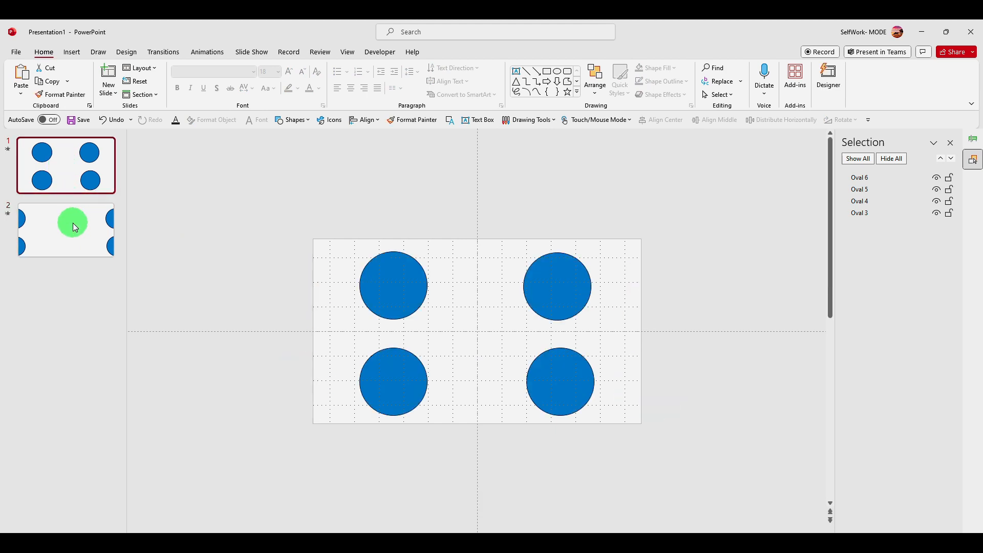
pyautogui.click(74, 226)
pyautogui.click(72, 52)
pyautogui.click(155, 50)
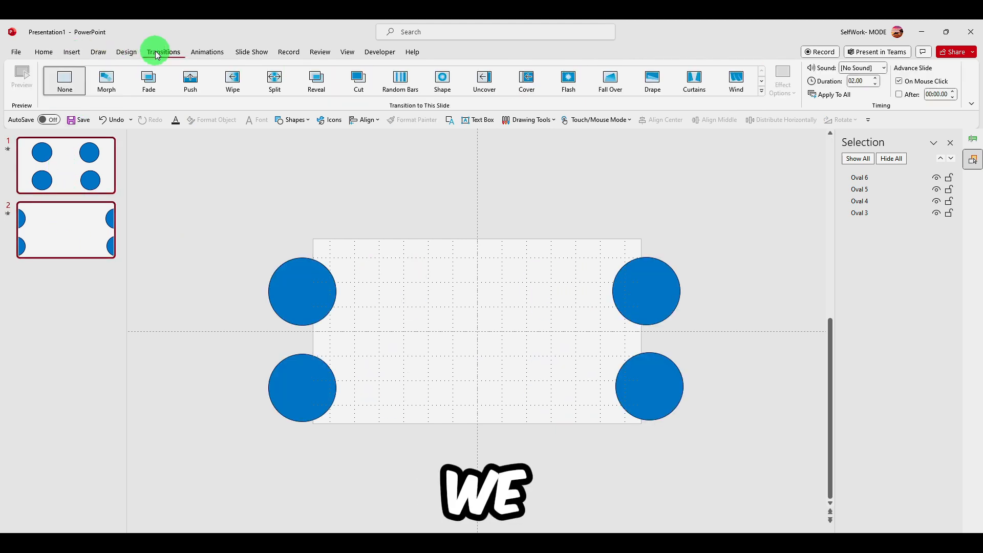
pyautogui.click(118, 70)
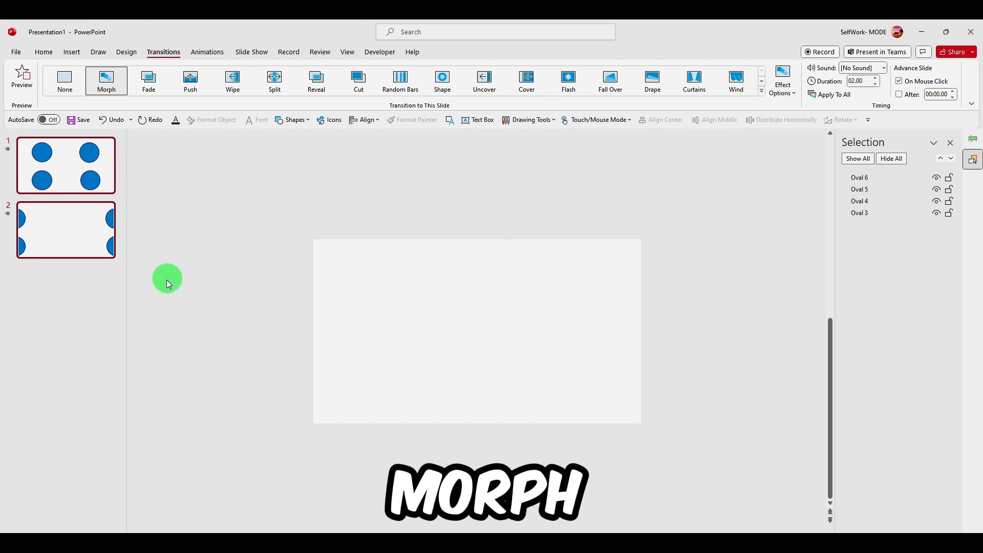
# Preview the first slide's animations and run the slide show
pyautogui.click(95, 300)
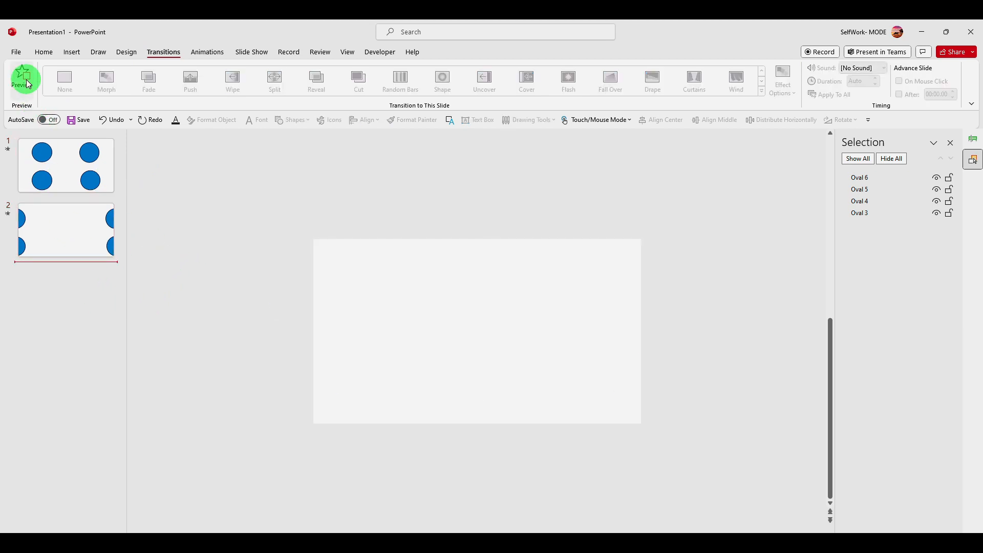
pyautogui.click(48, 167)
pyautogui.click(18, 73)
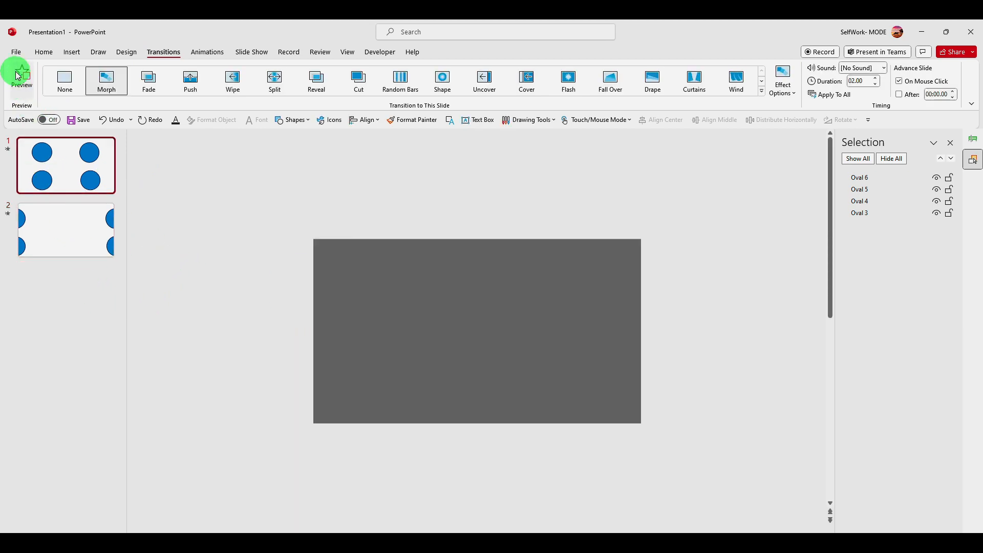
pyautogui.click(252, 57)
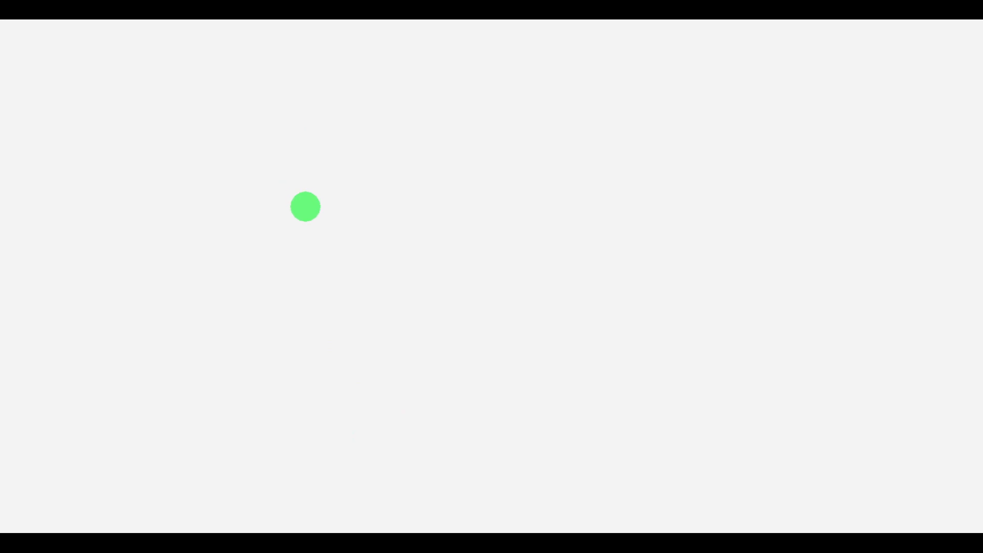
pyautogui.press('Escape')
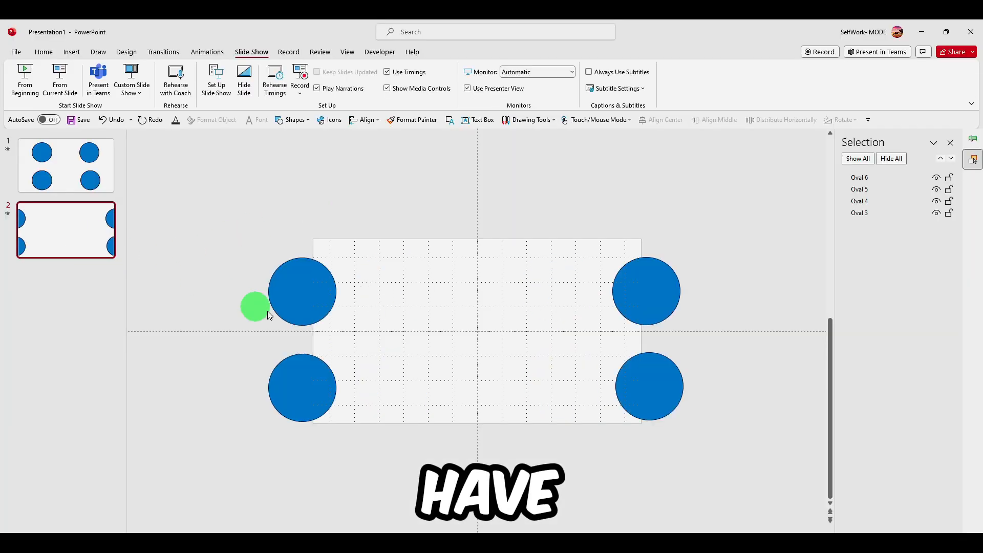
pyautogui.click(292, 398)
pyautogui.moveTo(360, 265); pyautogui.dragTo(290, 395)
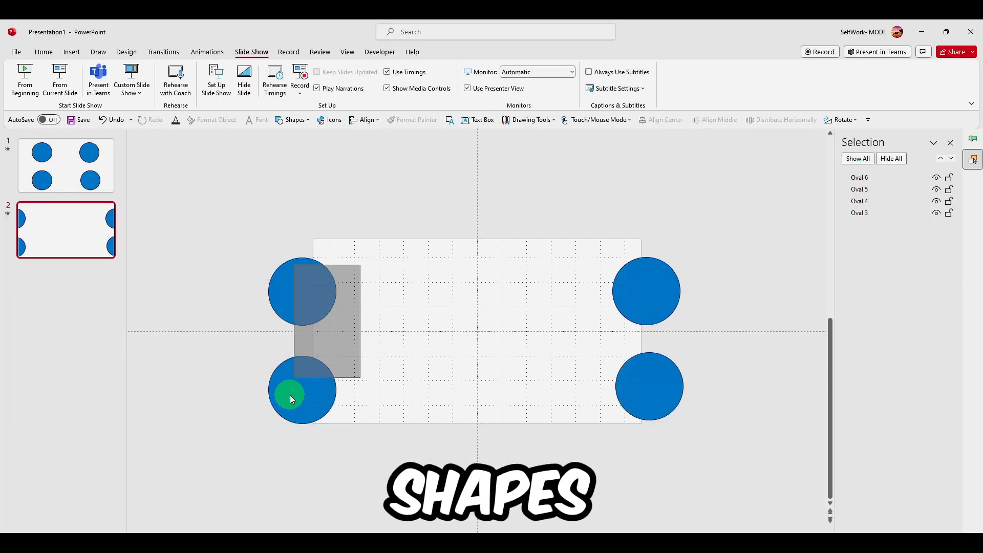
pyautogui.click(309, 285)
pyautogui.click(300, 395)
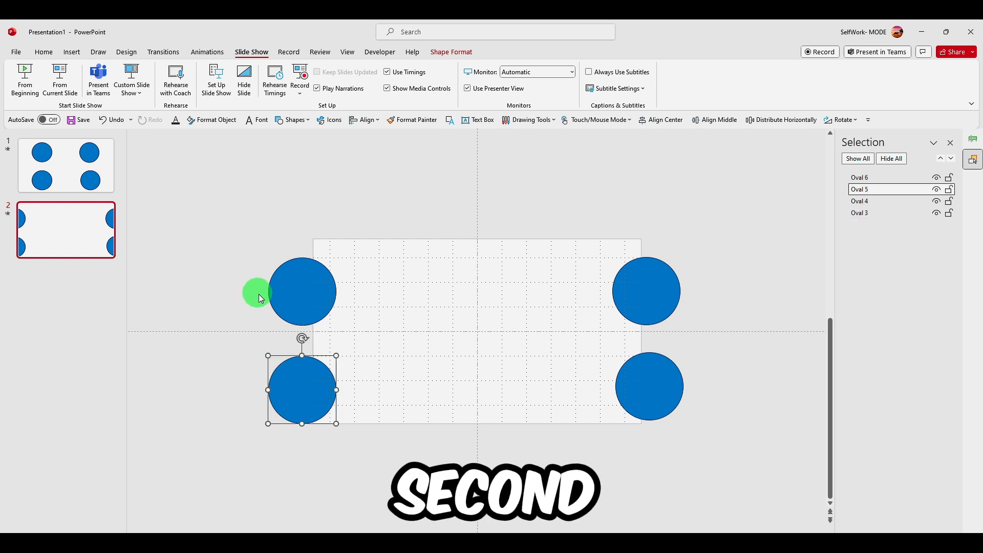
# Set the second slide's transition to None
pyautogui.click(157, 52)
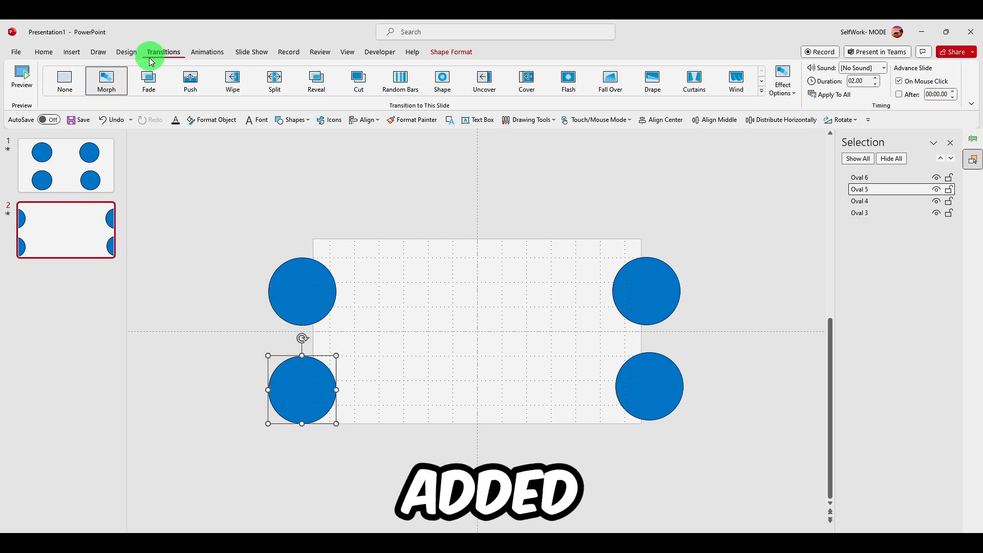
pyautogui.click(74, 162)
pyautogui.click(70, 85)
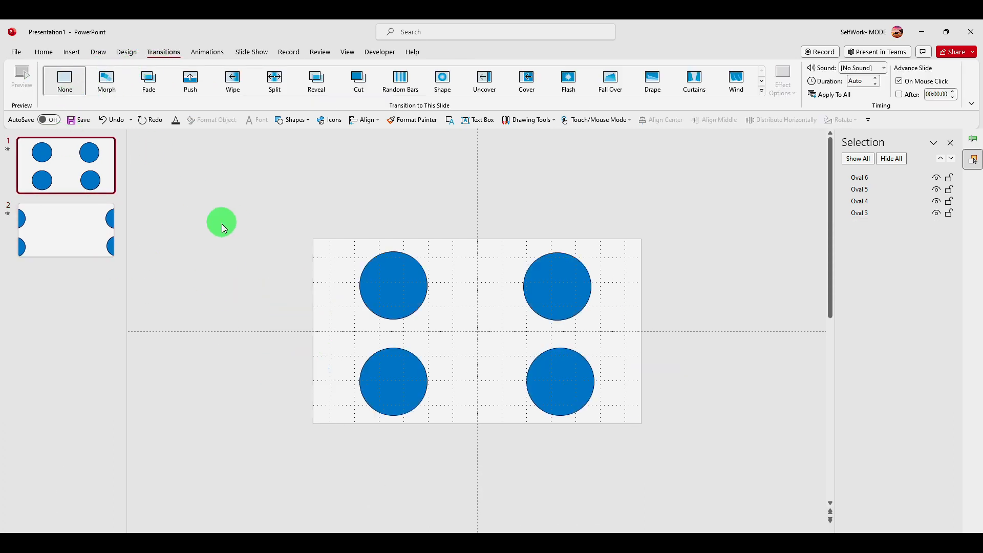
# Move all four circles on the second slide back inside the slide area
pyautogui.click(79, 235)
pyautogui.moveTo(294, 290); pyautogui.dragTo(375, 302)
pyautogui.moveTo(316, 379); pyautogui.dragTo(401, 364)
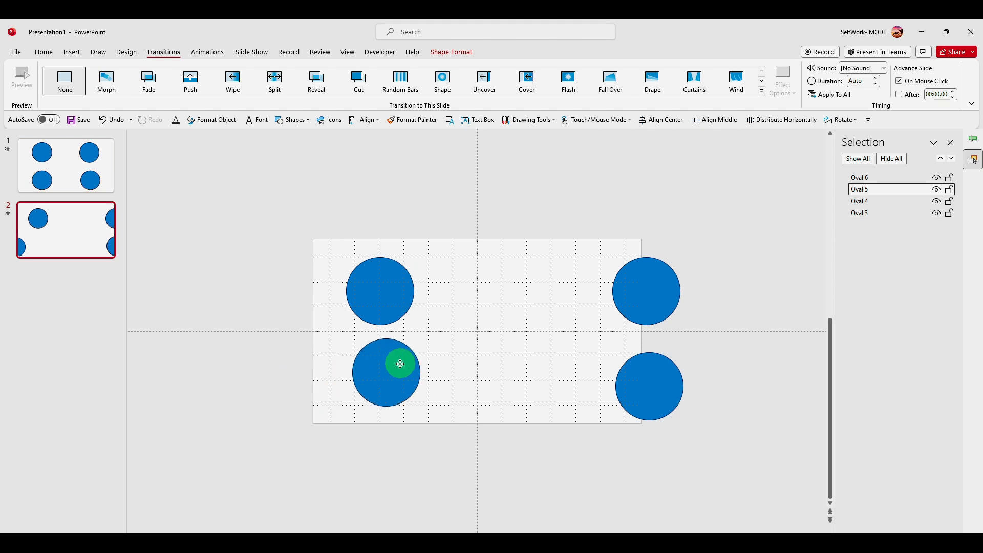
pyautogui.moveTo(642, 400); pyautogui.dragTo(560, 297)
pyautogui.moveTo(646, 294); pyautogui.dragTo(567, 375)
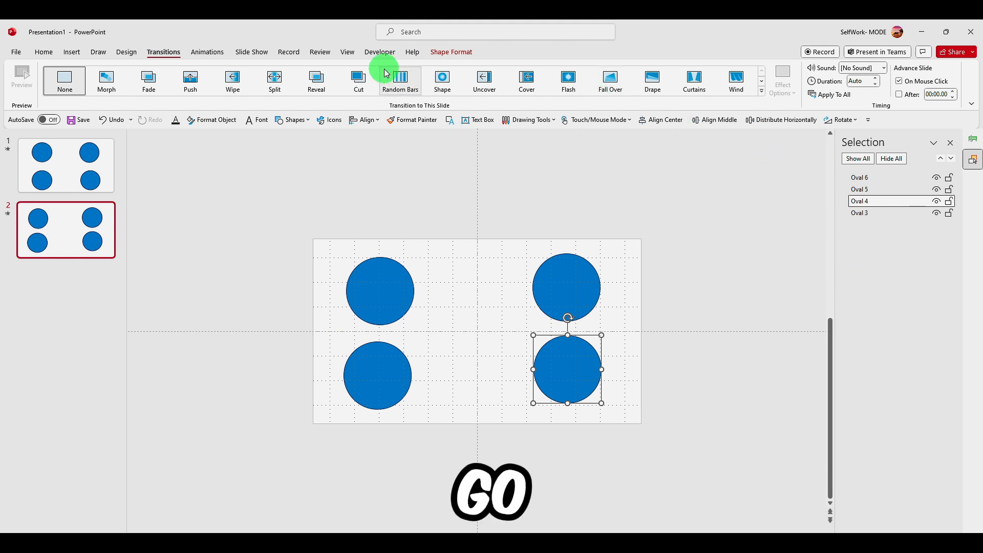
# Open the Animation Pane on the second slide and remove all of its circles' animation effects
pyautogui.click(203, 52)
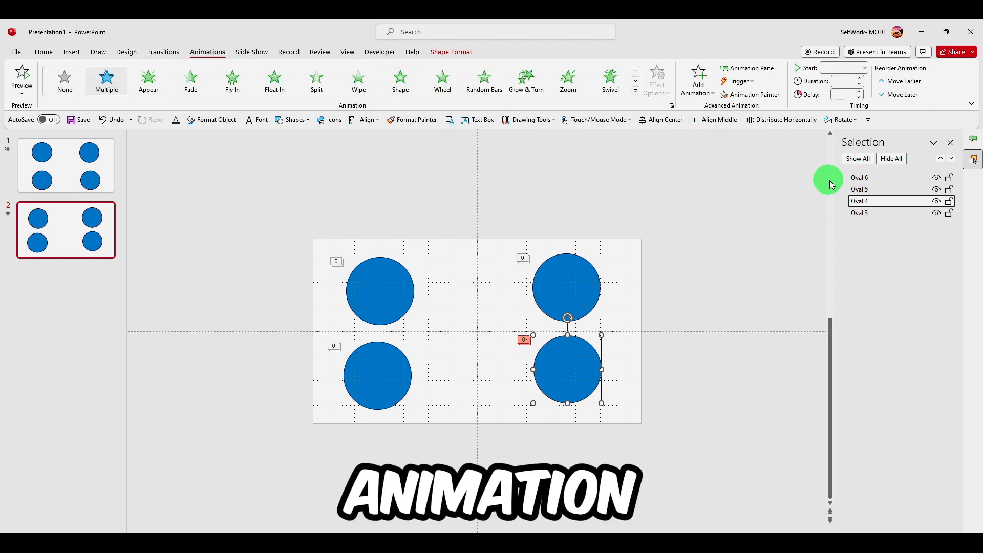
pyautogui.click(973, 140)
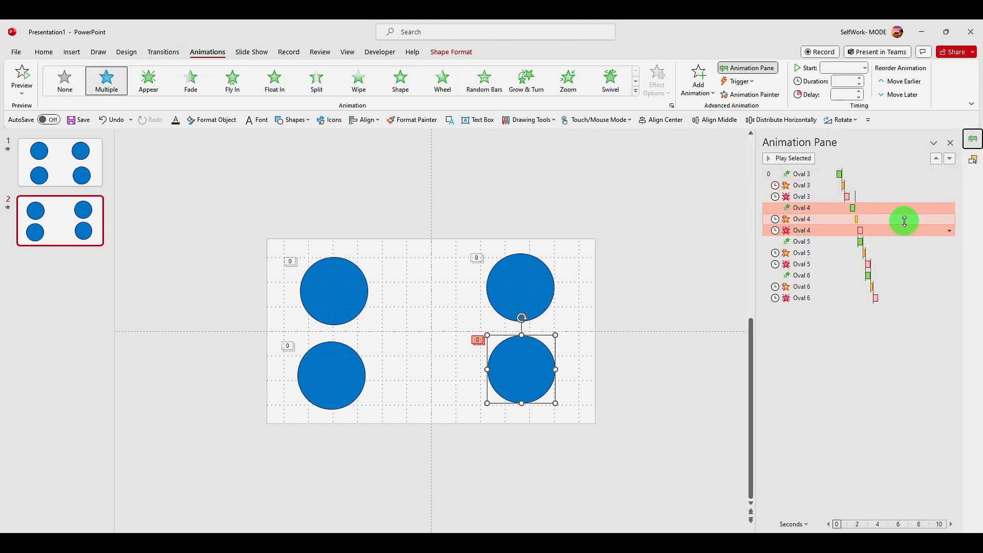
pyautogui.click(951, 230)
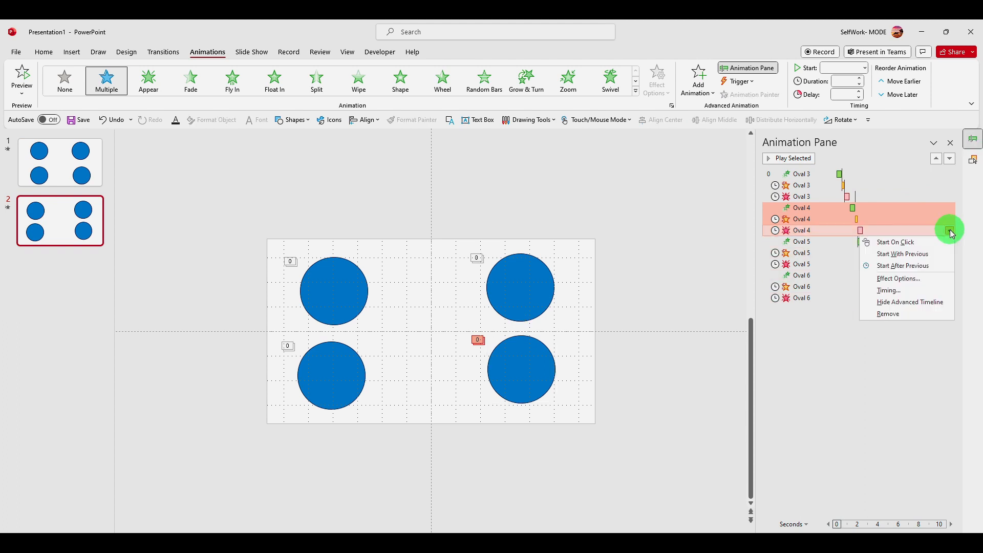
pyautogui.click(950, 231)
pyautogui.click(884, 313)
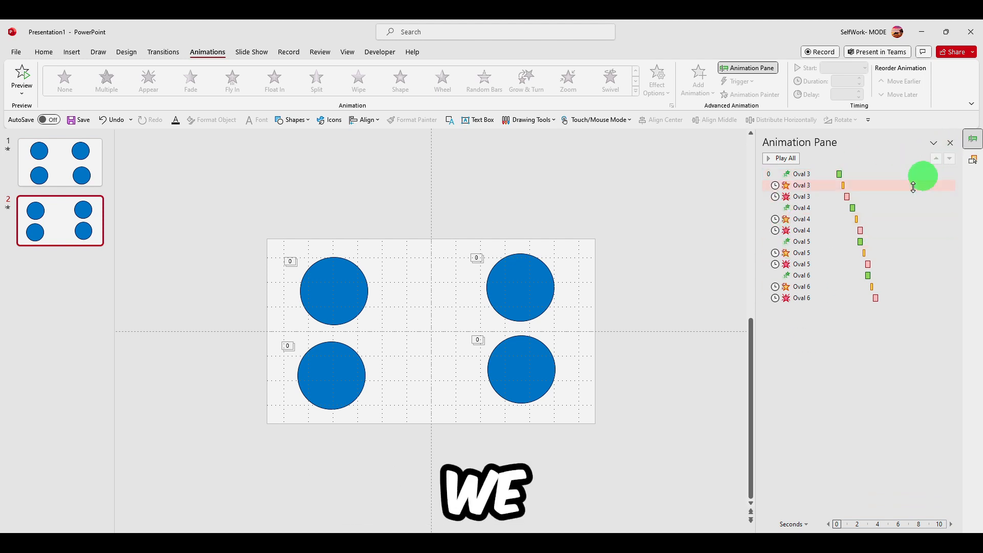
pyautogui.click(799, 298)
pyautogui.keyDown('shift'); pyautogui.click(807, 176); pyautogui.keyUp('shift')
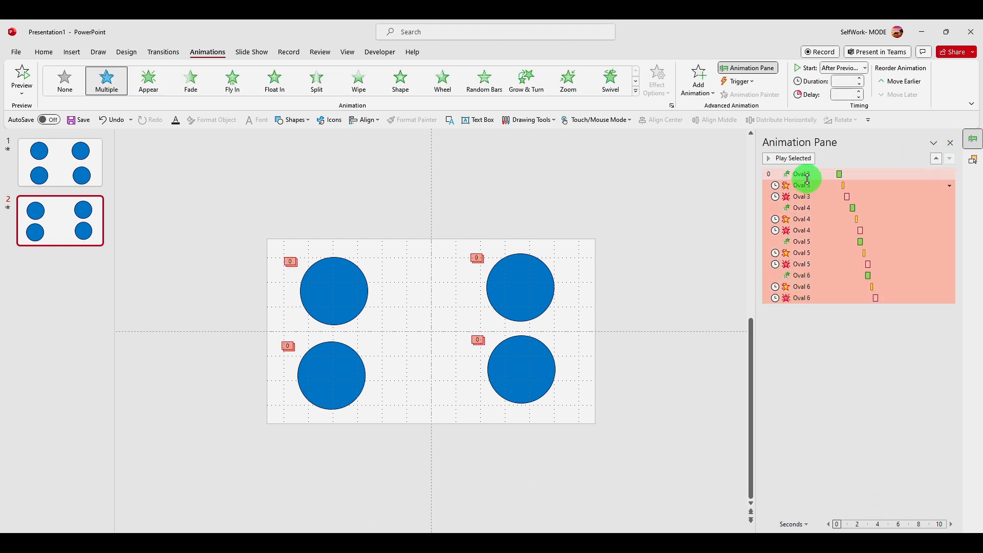
pyautogui.rightClick(809, 176)
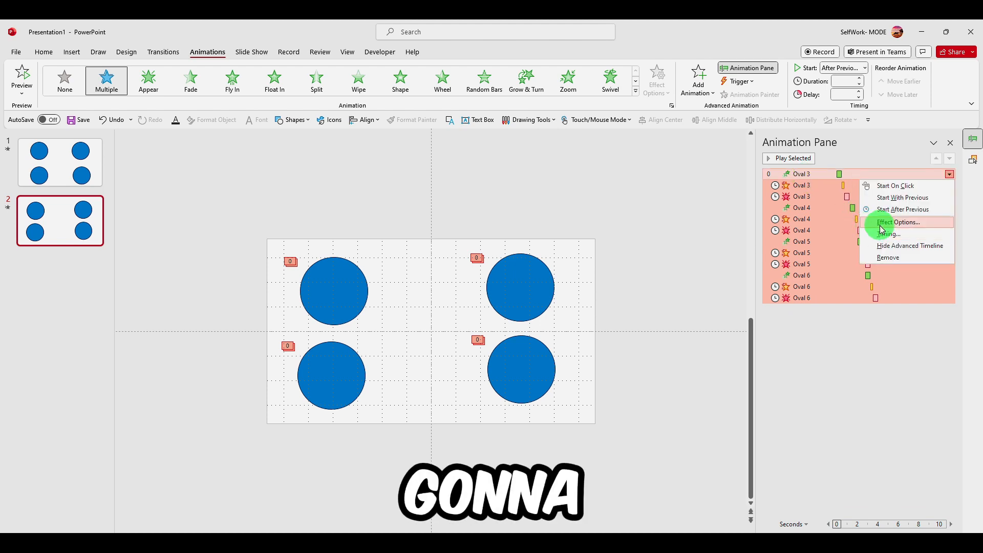
pyautogui.click(889, 257)
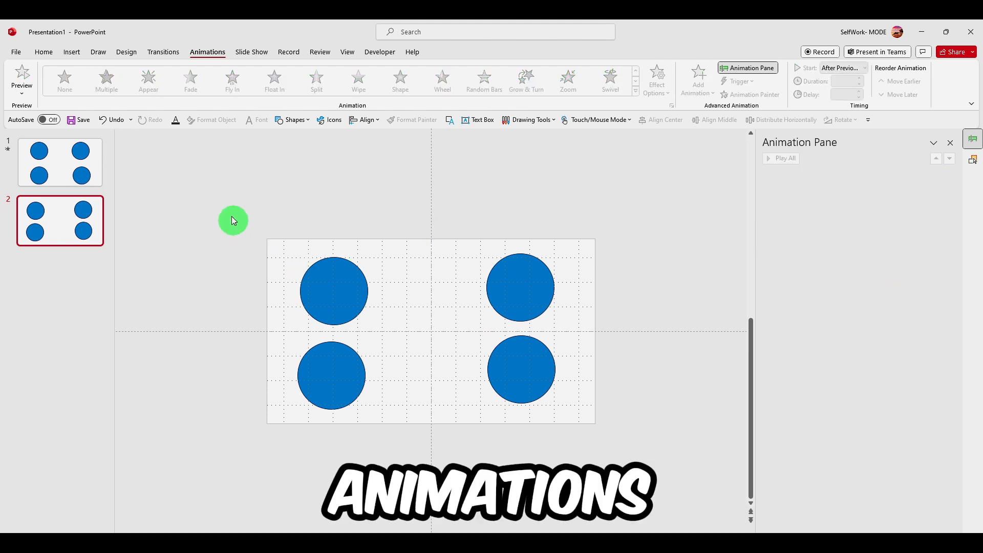
# Apply the Morph transition to the second slide
pyautogui.click(173, 60)
pyautogui.click(115, 86)
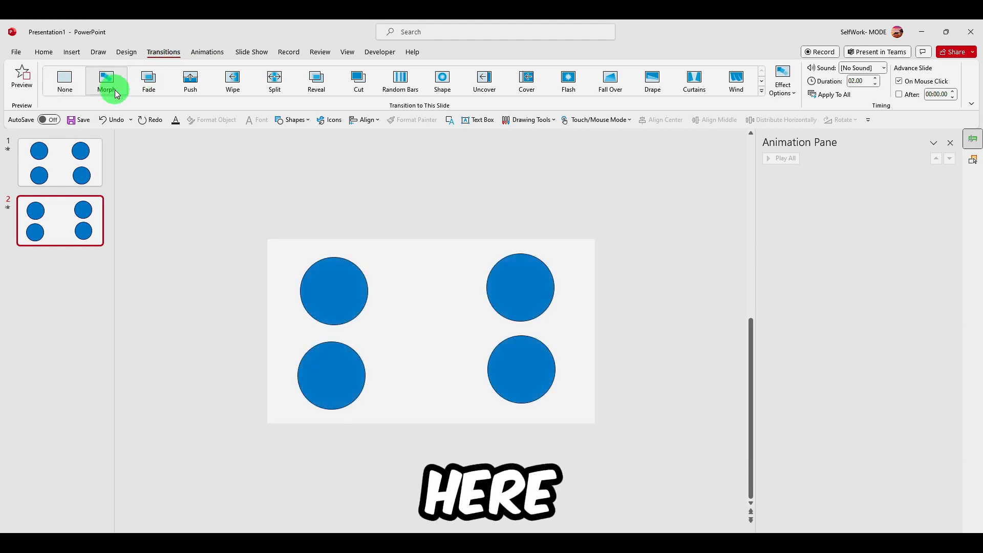
pyautogui.click(83, 154)
pyautogui.click(73, 209)
# Move the second slide's right pair of circles past the right edge and the left pair past the left edge
pyautogui.moveTo(566, 231); pyautogui.dragTo(511, 356)
pyautogui.moveTo(526, 299); pyautogui.dragTo(606, 292)
pyautogui.click(342, 295)
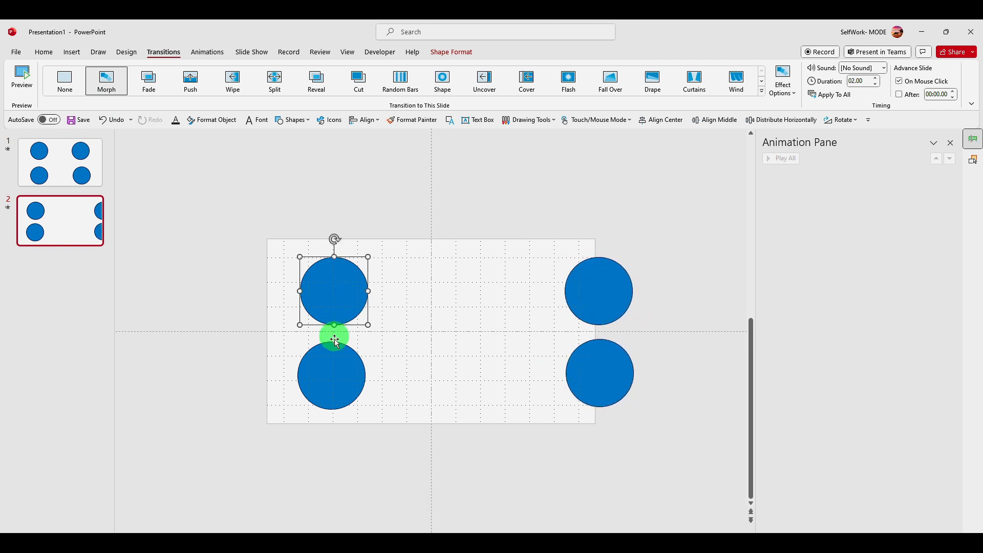
pyautogui.keyDown('shift'); pyautogui.click(332, 358); pyautogui.keyUp('shift')
pyautogui.moveTo(323, 296); pyautogui.dragTo(244, 290)
# Duplicate the second slide
pyautogui.click(70, 223)
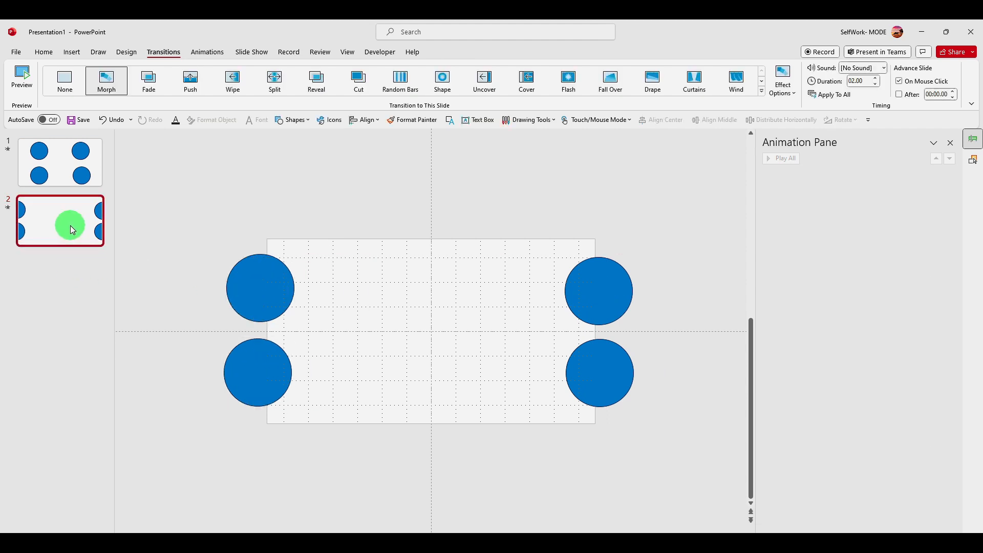
pyautogui.click(72, 175)
pyautogui.click(66, 211)
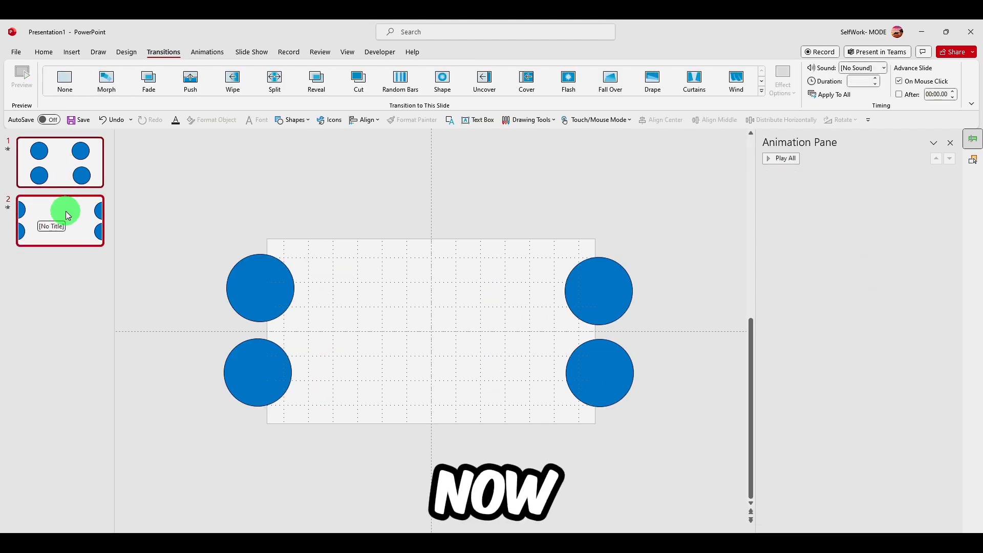
pyautogui.rightClick(66, 213)
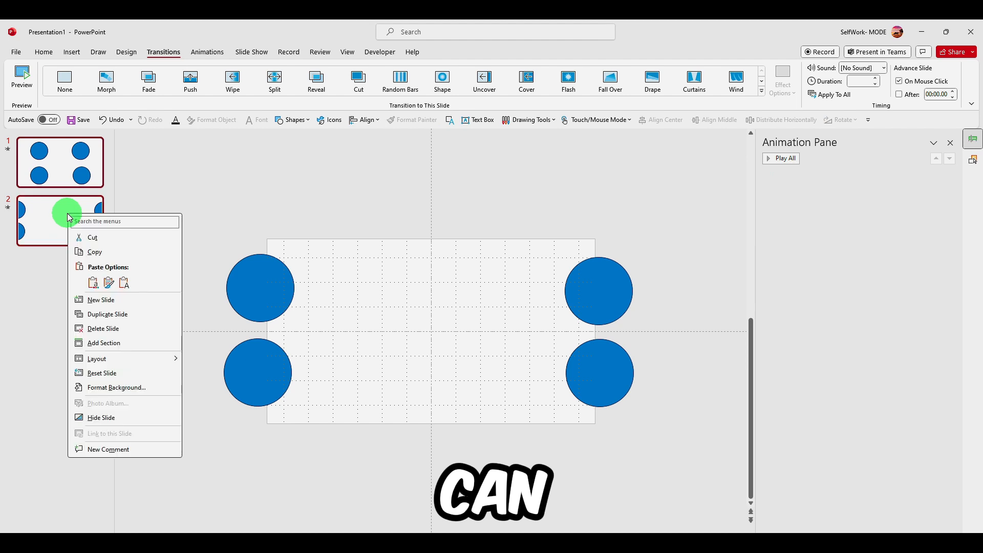
pyautogui.click(60, 236)
pyautogui.rightClick(51, 222)
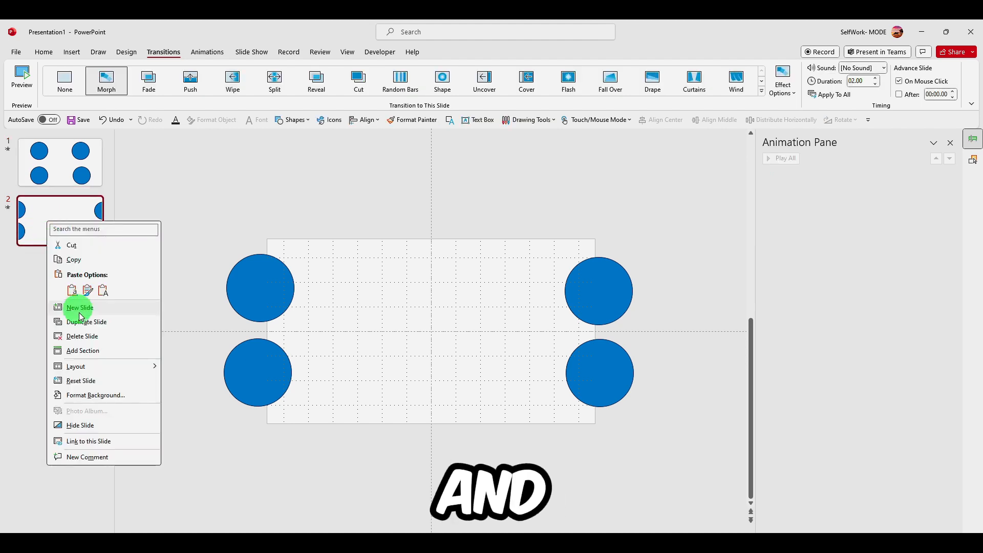
pyautogui.click(79, 320)
# Move the third slide's left pair of circles onto the slide, then select all circles and choose Align to Slide
pyautogui.moveTo(261, 287); pyautogui.dragTo(395, 297)
pyautogui.moveTo(262, 362); pyautogui.dragTo(397, 356)
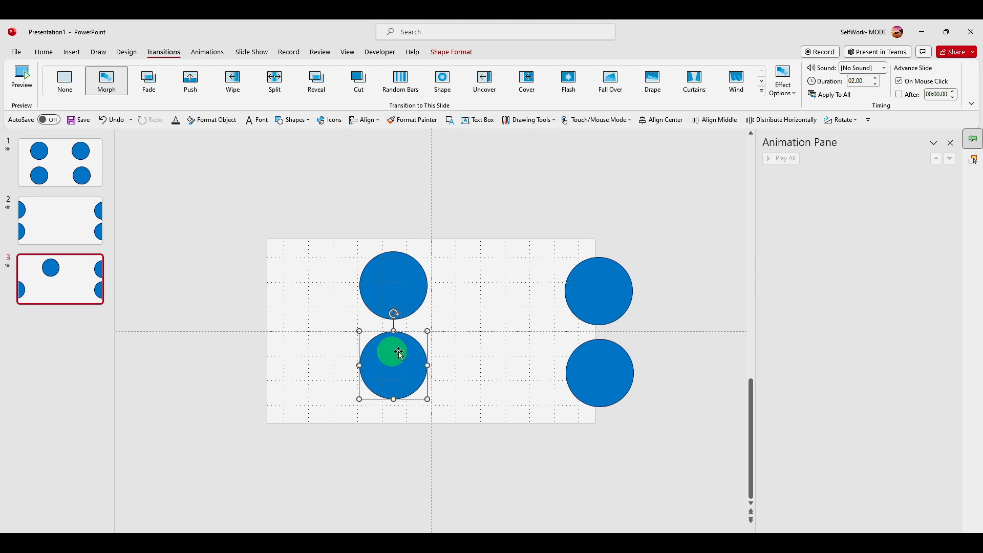
pyautogui.hotkey('ctrl', 'a')
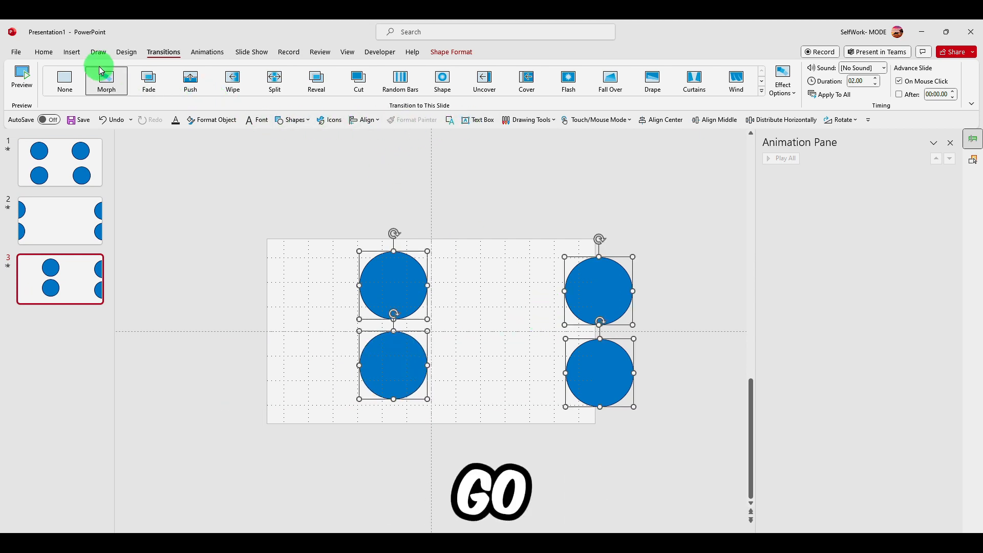
pyautogui.click(98, 52)
pyautogui.click(72, 51)
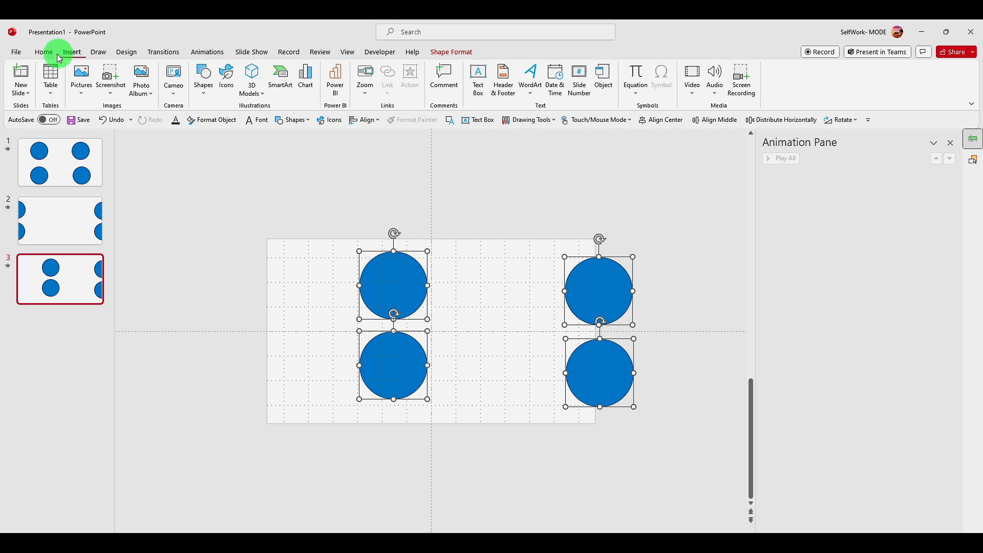
pyautogui.click(442, 54)
pyautogui.click(732, 84)
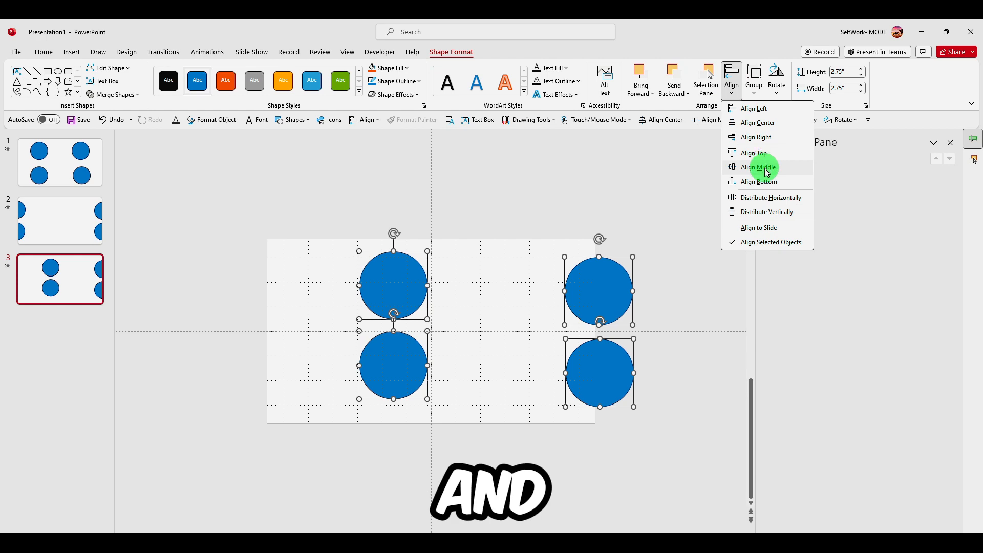
pyautogui.click(750, 227)
# Align all four circles on the third slide to the slide's middle and centre
pyautogui.click(736, 97)
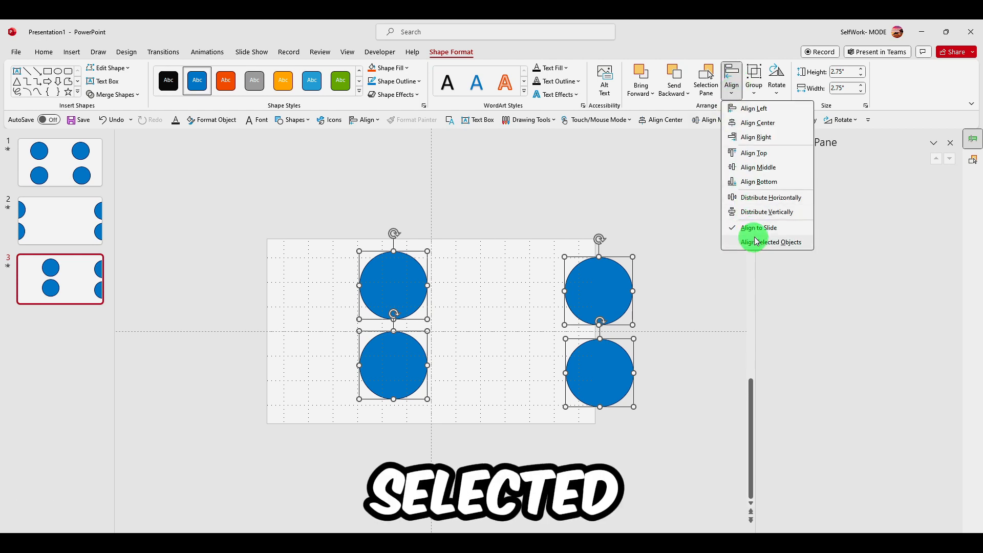
pyautogui.click(764, 168)
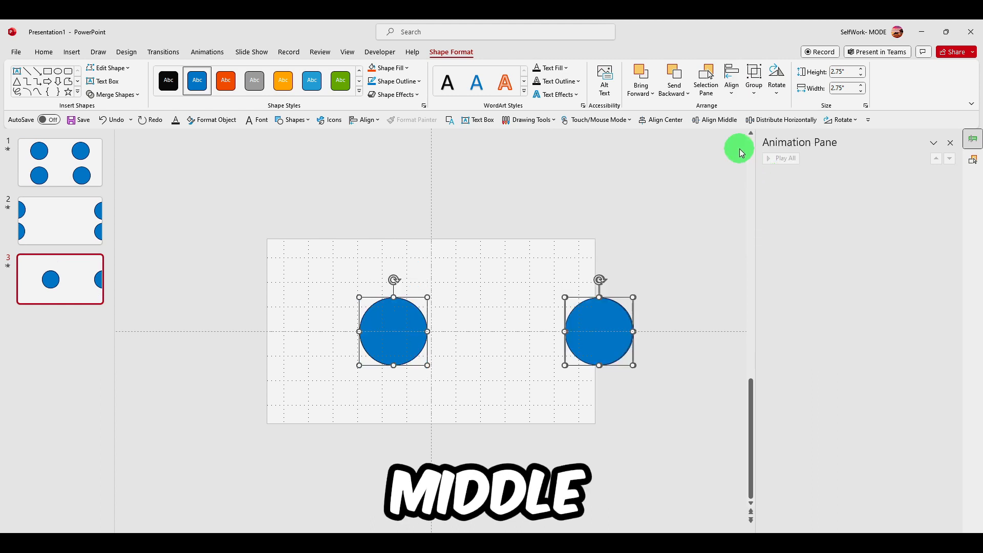
pyautogui.click(733, 98)
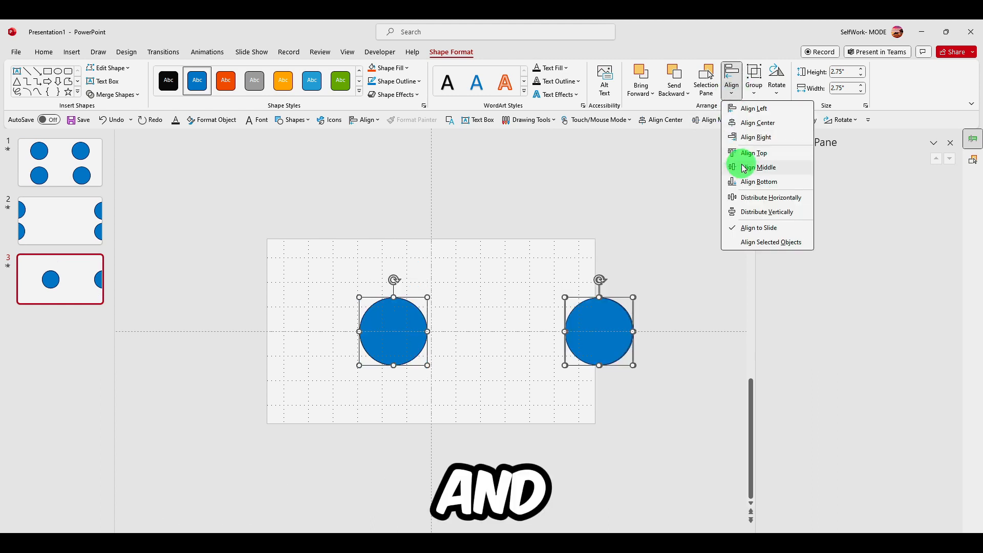
pyautogui.click(752, 125)
pyautogui.click(246, 236)
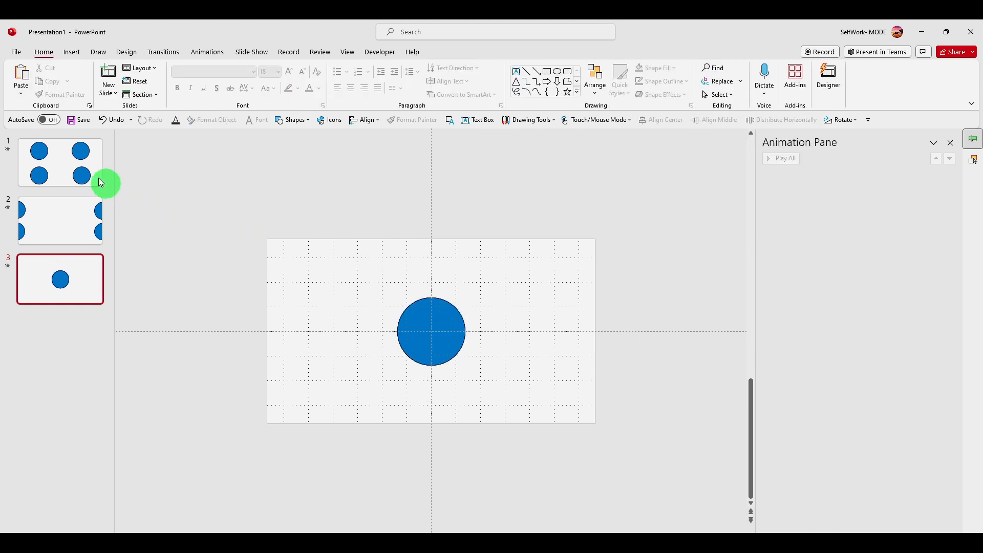
# Run the slide show from the first slide and exit it
pyautogui.click(80, 149)
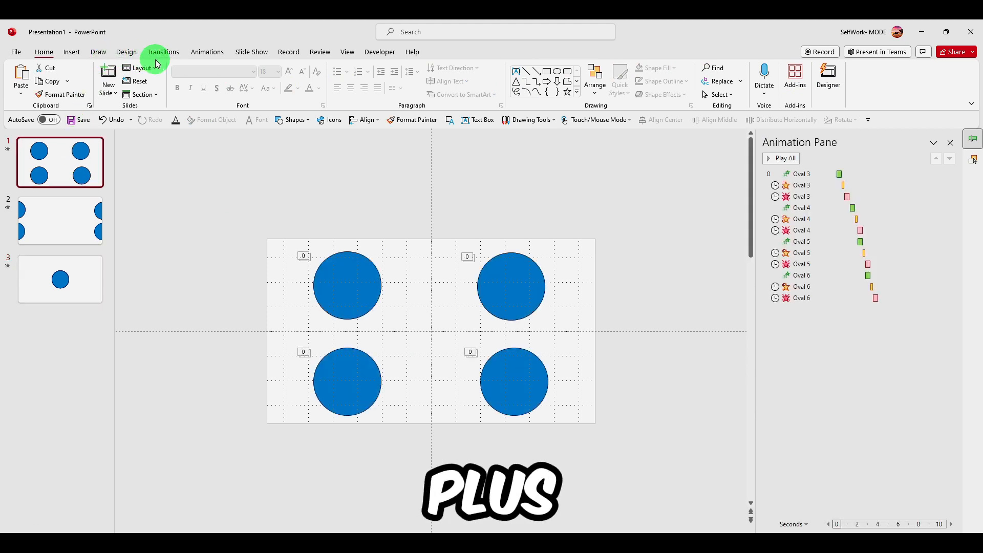
pyautogui.hotkey('shift', 'F5')
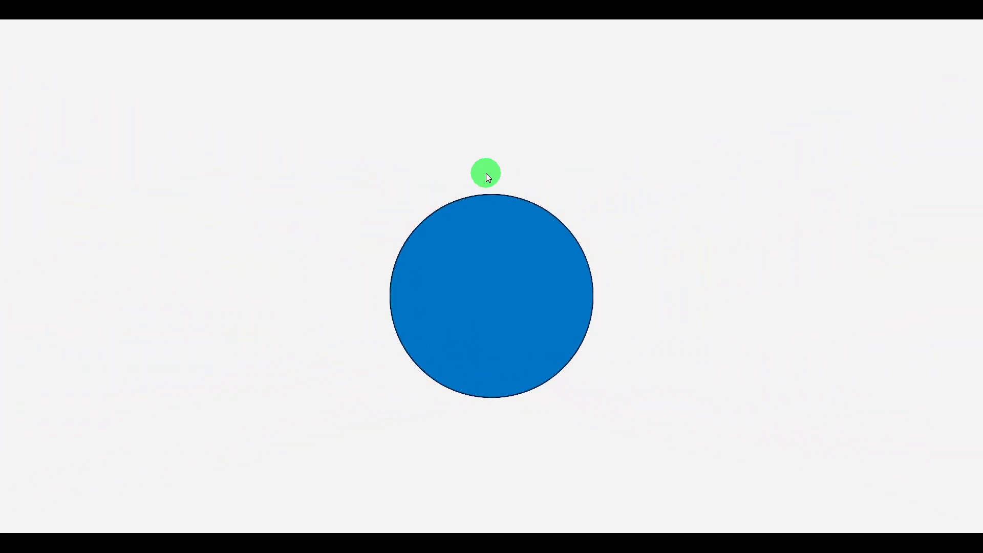
pyautogui.press('Escape')
# Set the second slide's Morph to advance automatically after 00:00.00 with a duration of 00.75 seconds
pyautogui.click(88, 215)
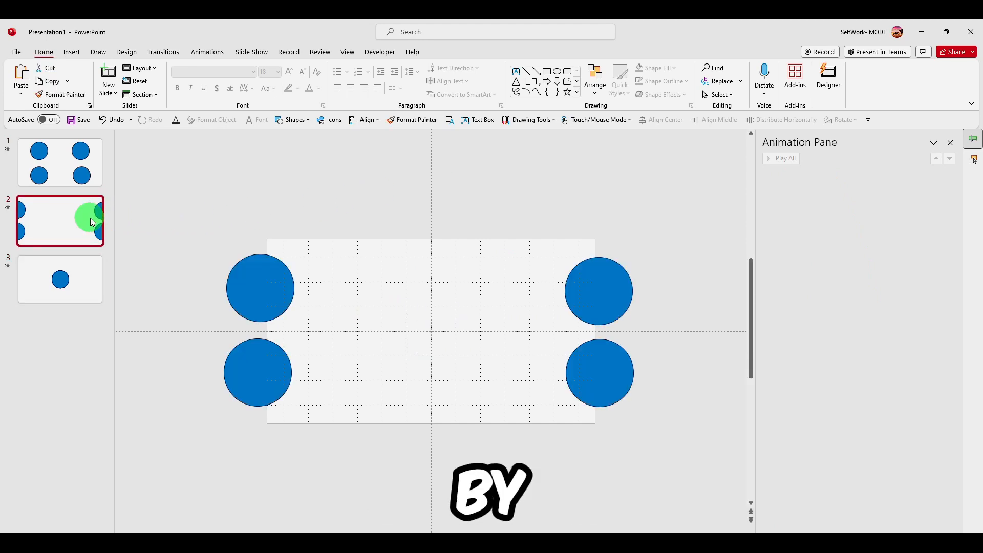
pyautogui.click(200, 57)
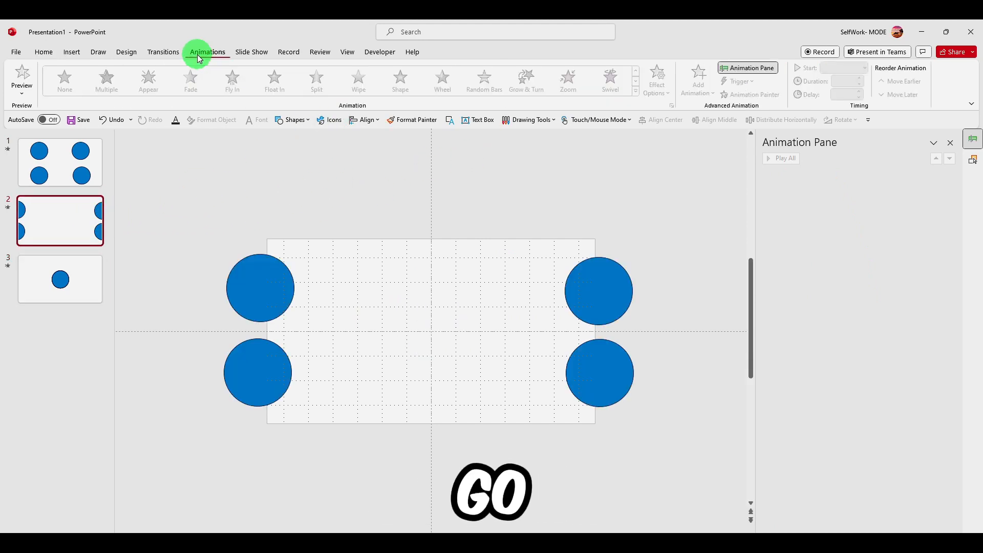
pyautogui.click(164, 51)
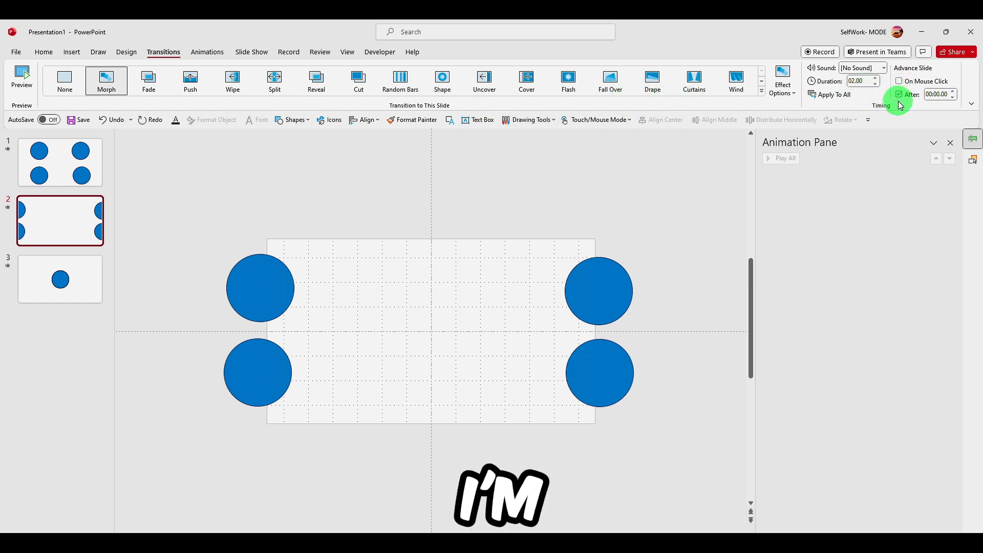
pyautogui.click(878, 85)
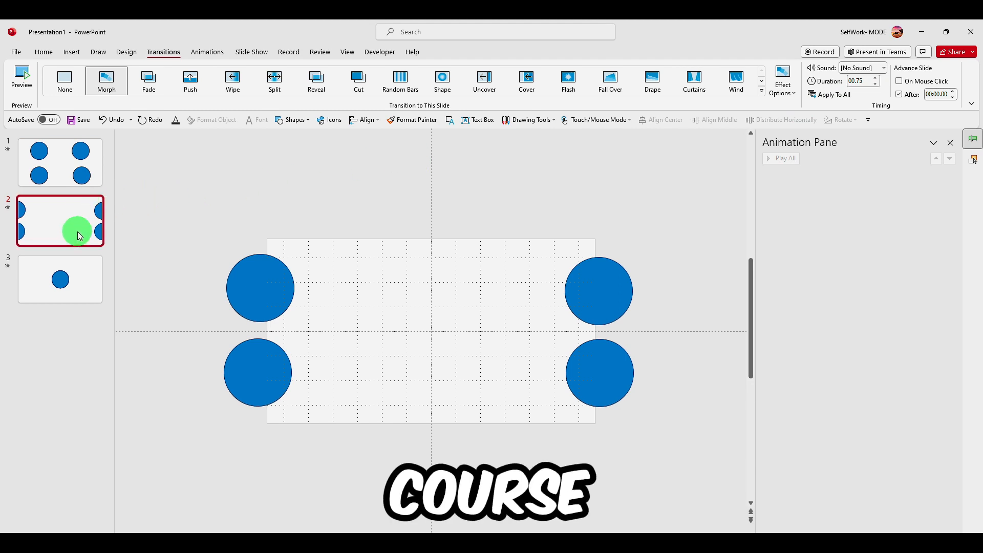
# Switch between the first and second slides and open the slide show commands
pyautogui.click(85, 165)
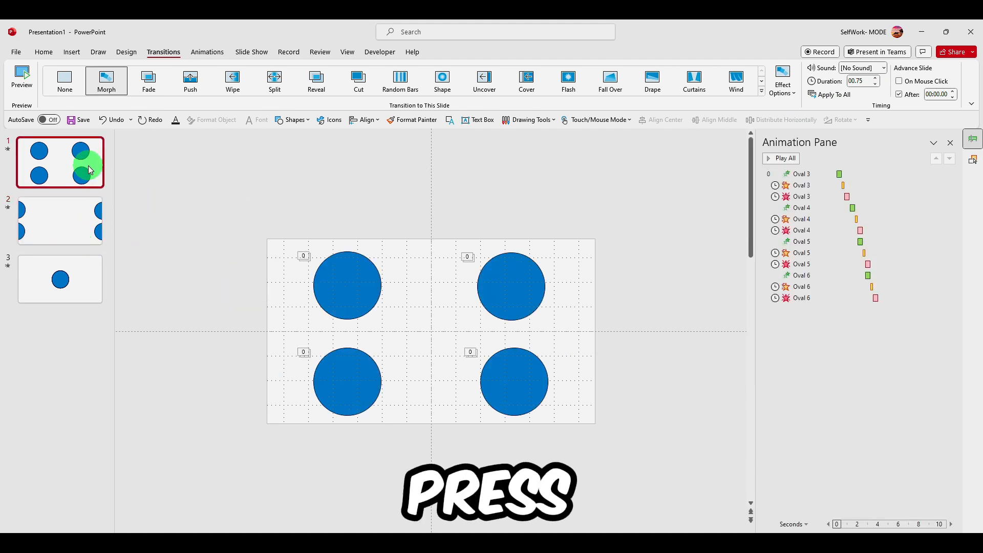
pyautogui.click(56, 220)
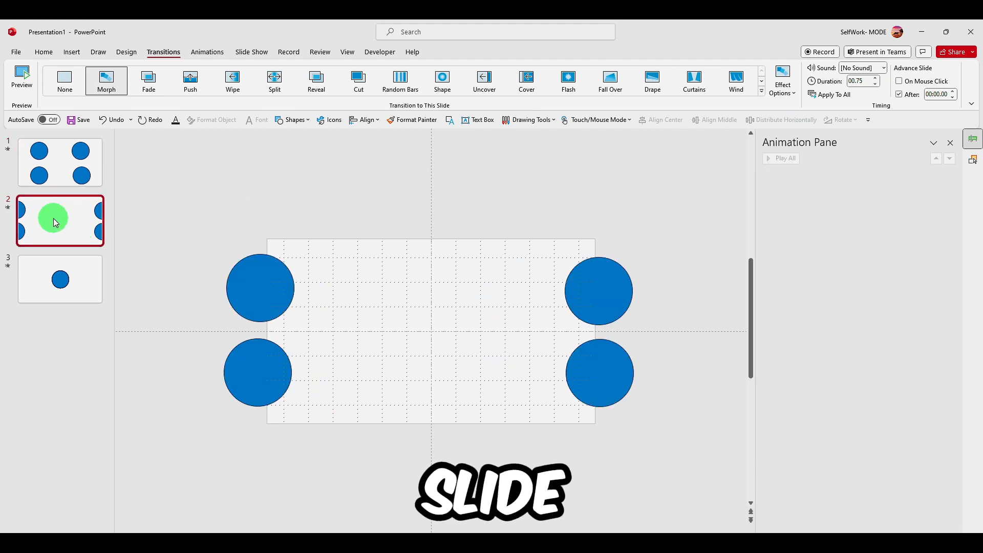
pyautogui.click(251, 51)
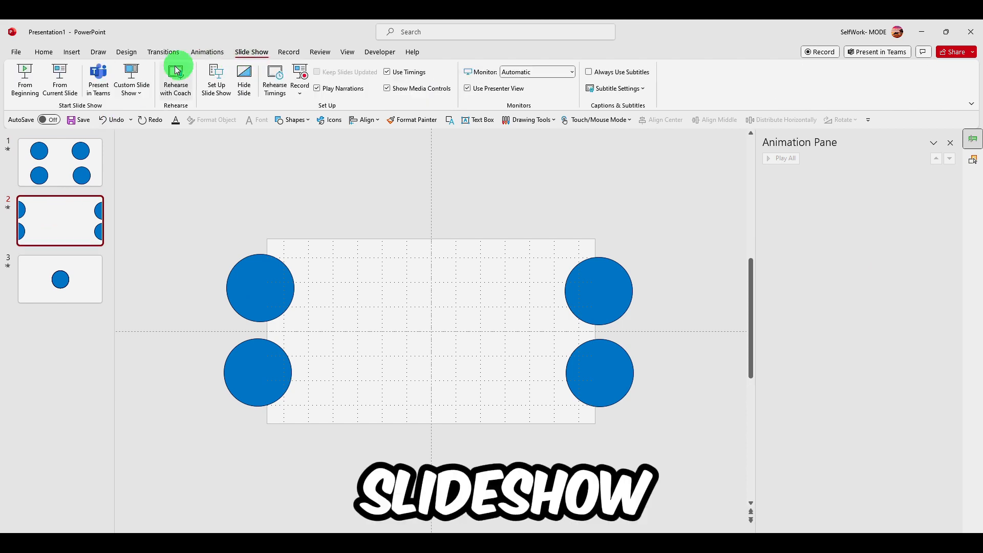